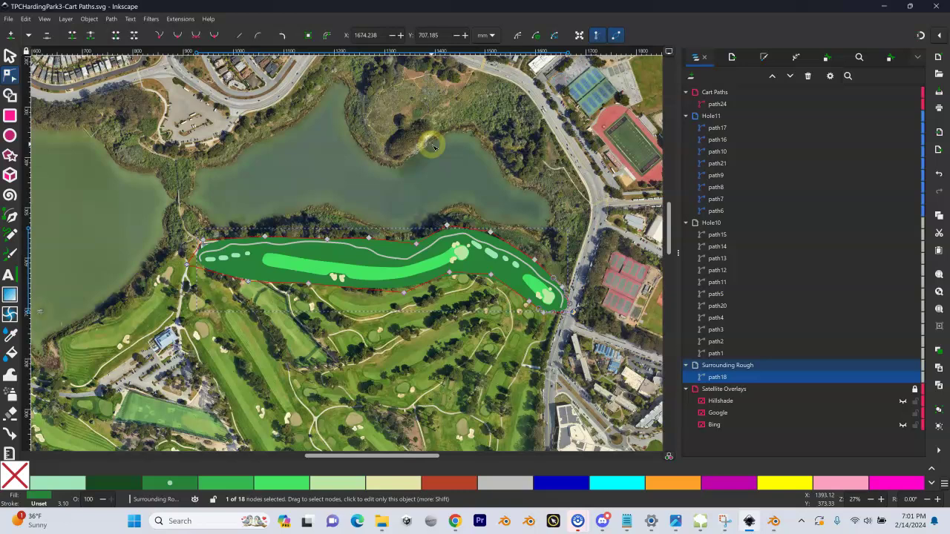
Add a new empty layer named Water directly above the Cart Paths layer.
left_click(716, 92)
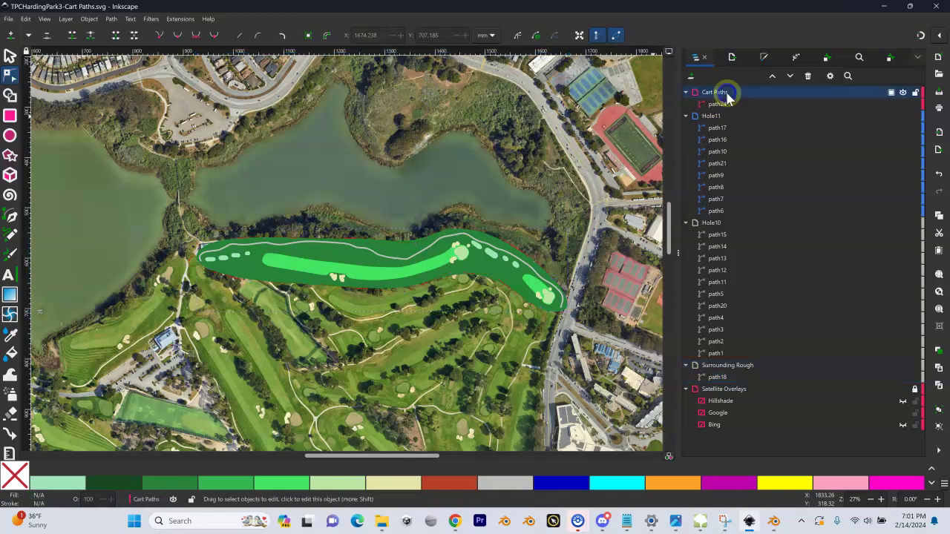
left_click(693, 76)
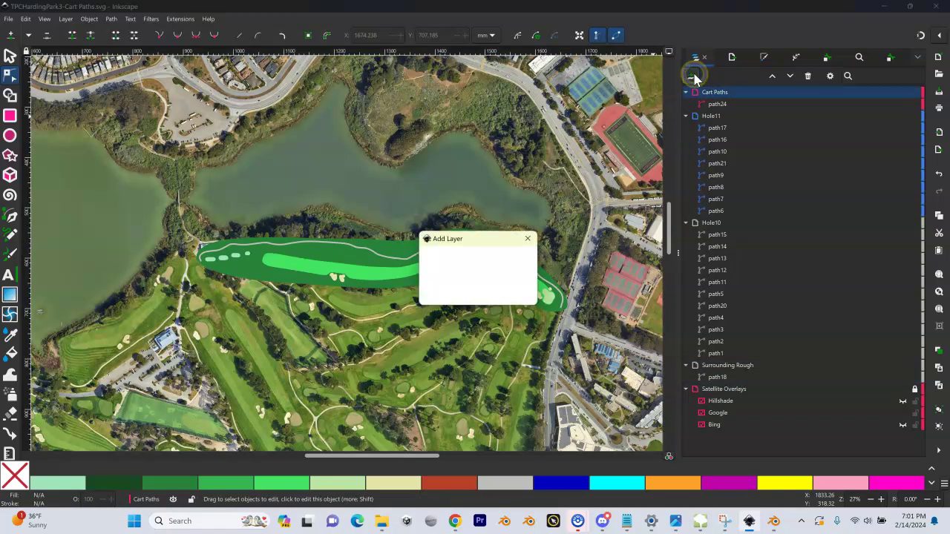
type("Water")
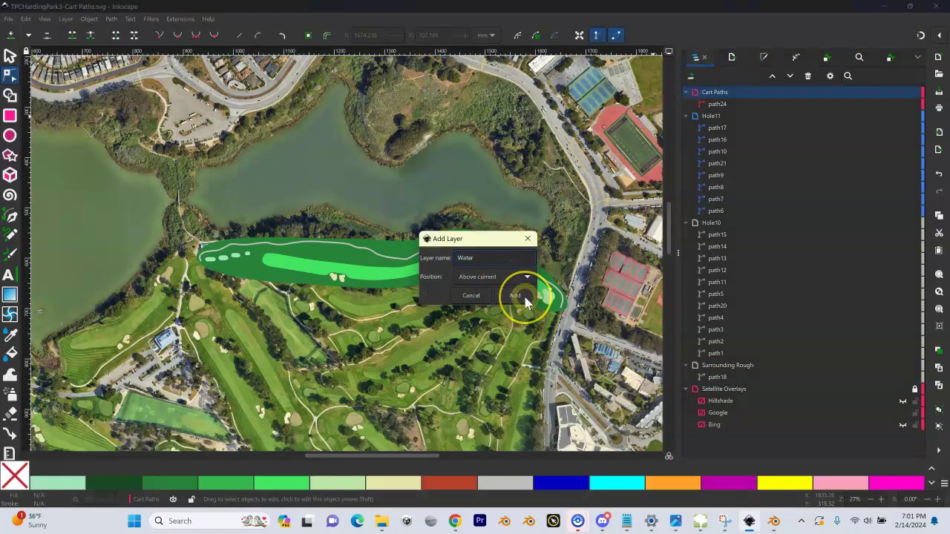
left_click(515, 295)
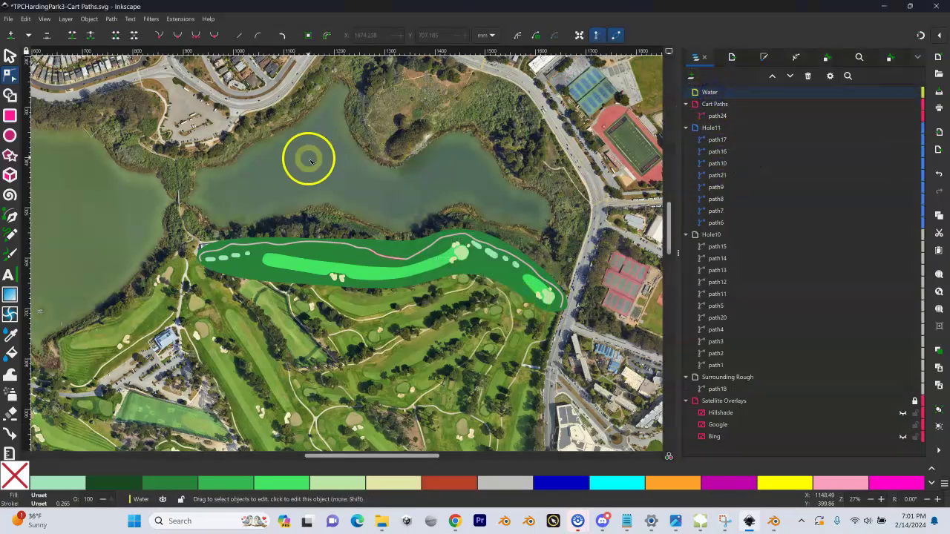
Zoom in closely on the lake shoreline and pan along it.
left_click_drag(311, 156, 323, 240)
key("shift+equal")
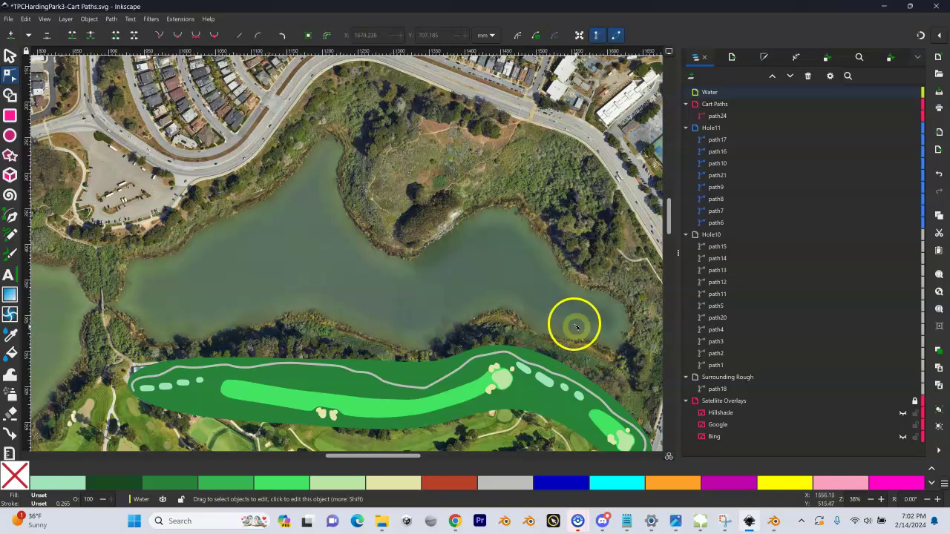
key("shift+equal")
key("shift+equal")
key("shift+equal")
key("shift+equal")
key("shift+equal")
key("shift+equal")
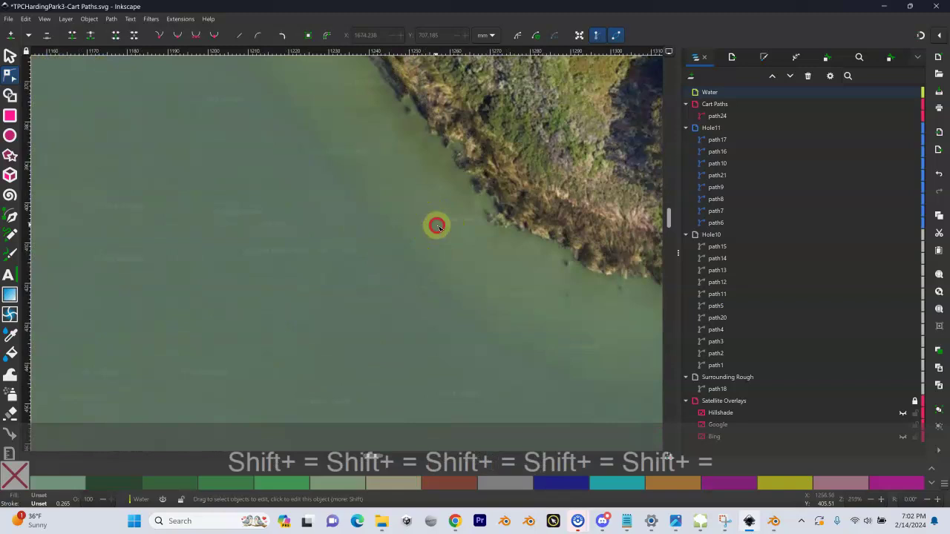
key("shift+equal")
key("shift+equal")
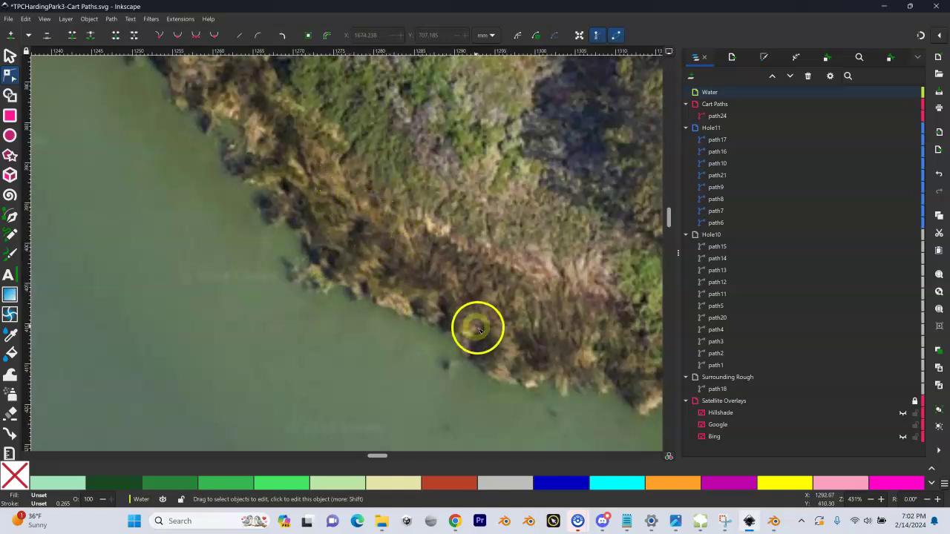
left_click_drag(523, 333, 309, 246)
left_click_drag(513, 259, 263, 262)
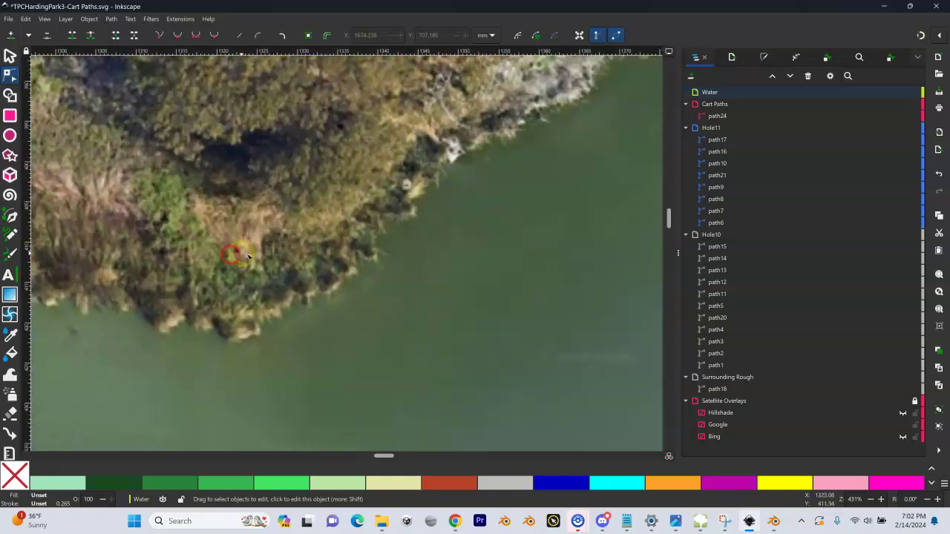
left_click_drag(347, 253, 391, 257)
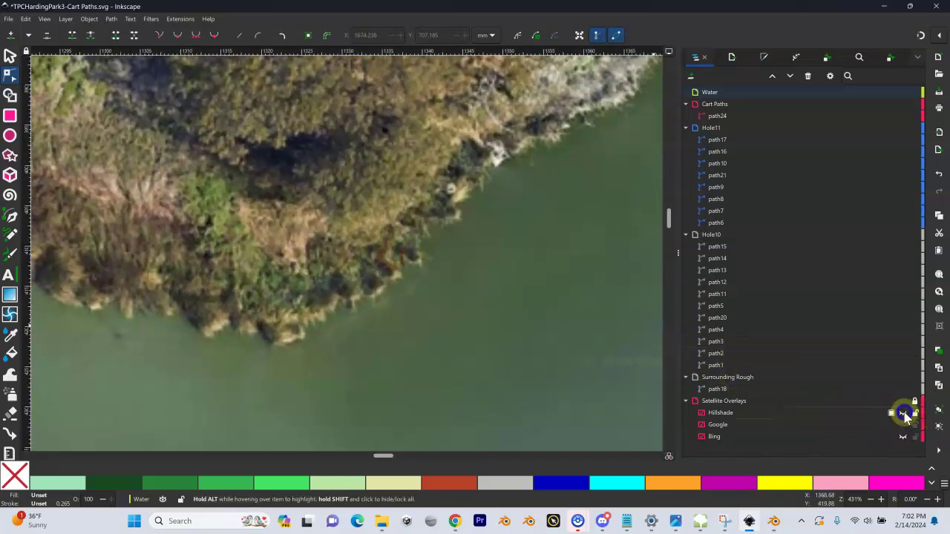
Toggle the Hillshade layer on and off to compare the shoreline against the photo.
left_click(903, 413)
left_click(903, 414)
left_click(903, 413)
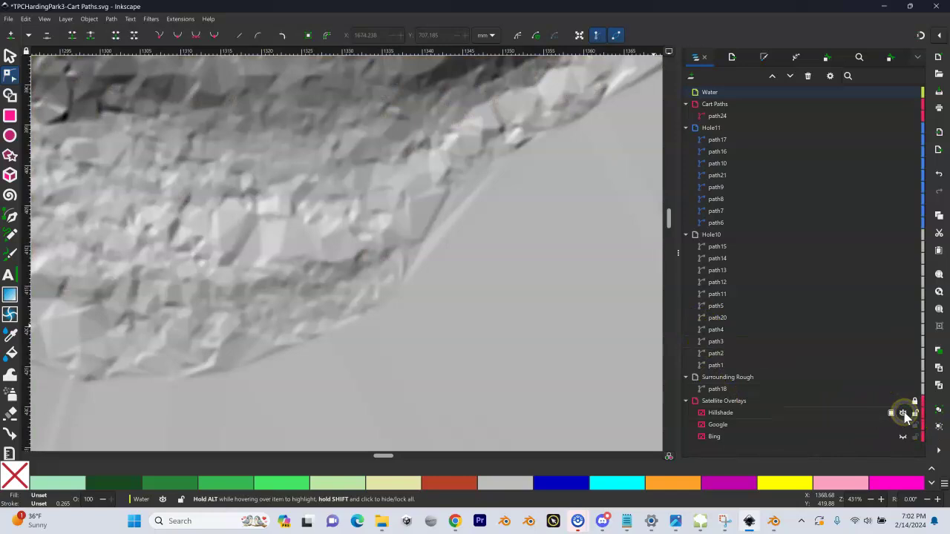
left_click(903, 413)
left_click(903, 413)
left_click(904, 414)
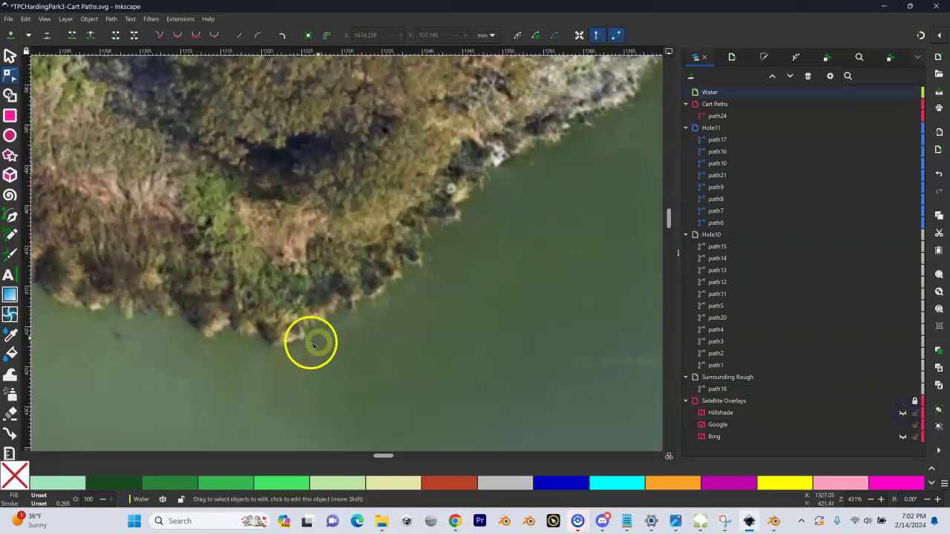
Reframe the view on the shore above the fairway, zoomed in close.
key("shift+minus")
key("shift+minus")
key("shift+minus")
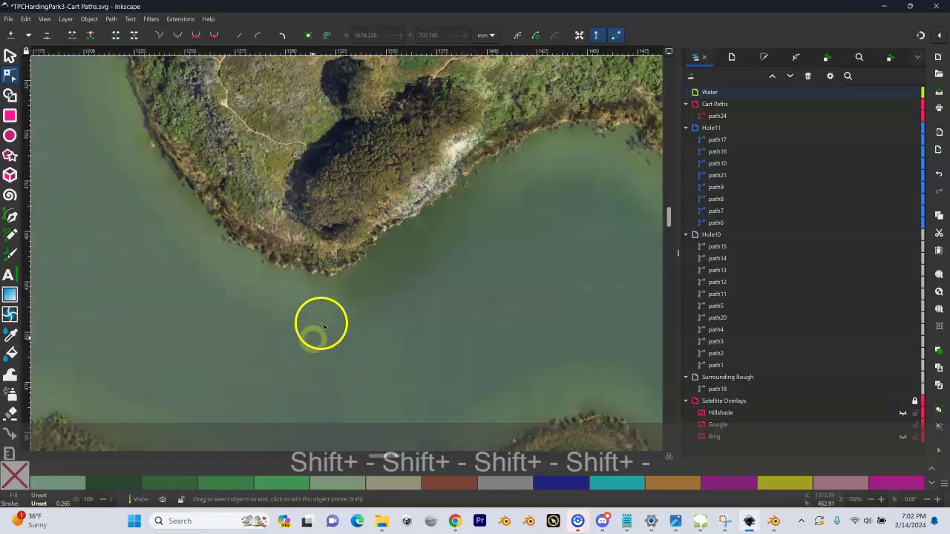
scroll(340, 220, "down", 5)
scroll(445, 225, "left", 5)
scroll(351, 203, "left", 3)
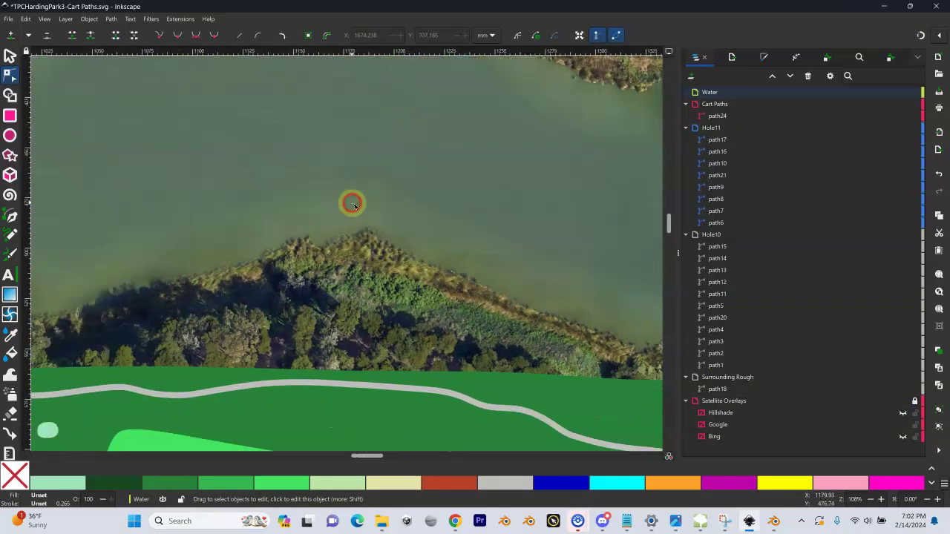
key("shift+equal")
key("shift+equal")
key("shift+equal")
key("shift+equal")
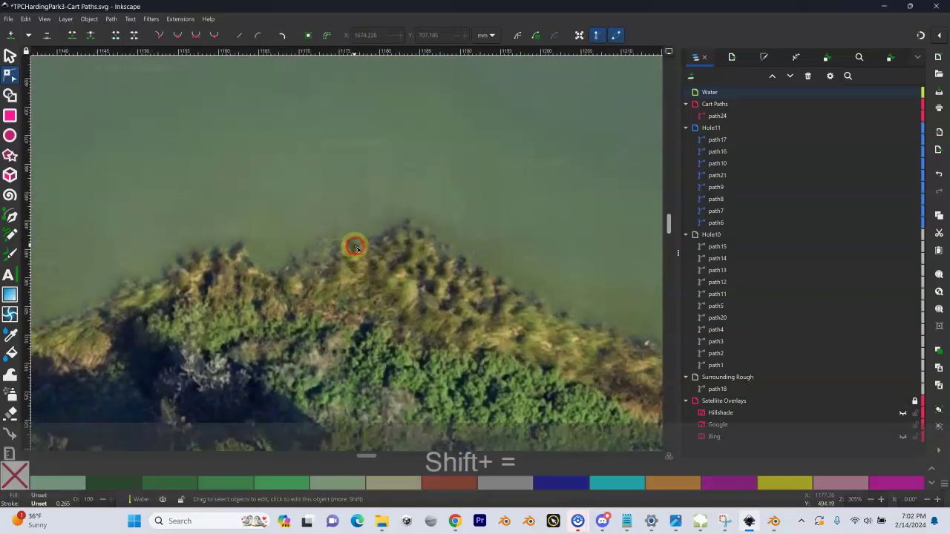
key("shift+equal")
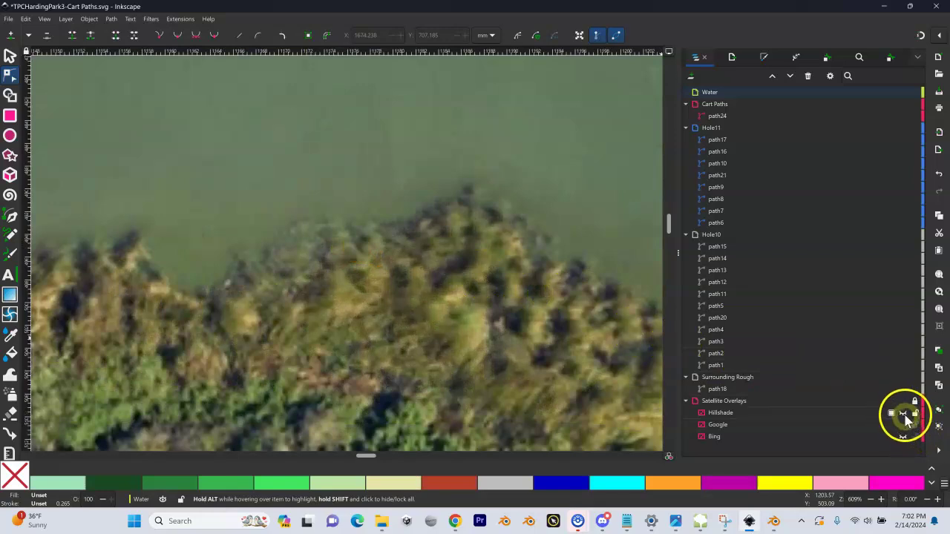
Compare the water edge with Hillshade again, leaving the Hillshade layer visible.
left_click(903, 413)
left_click(903, 413)
left_click(903, 413)
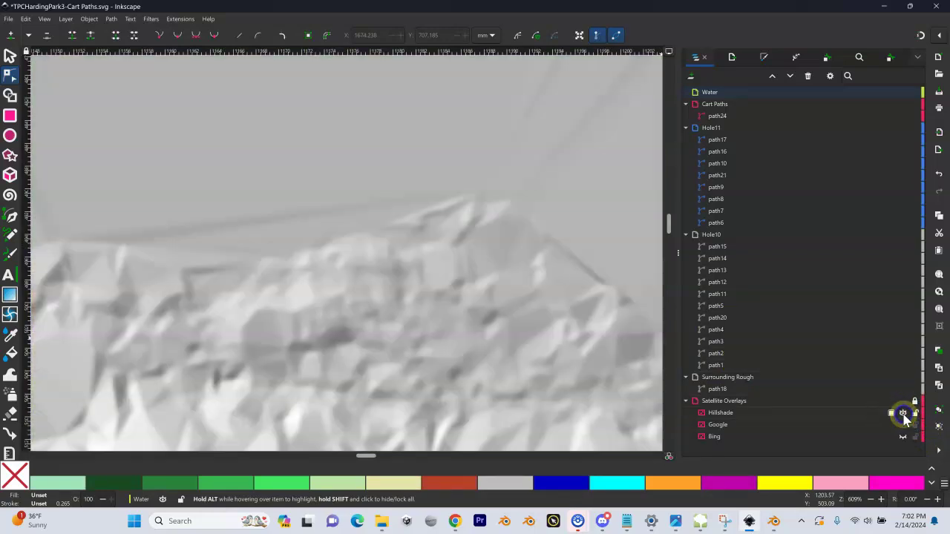
left_click(903, 414)
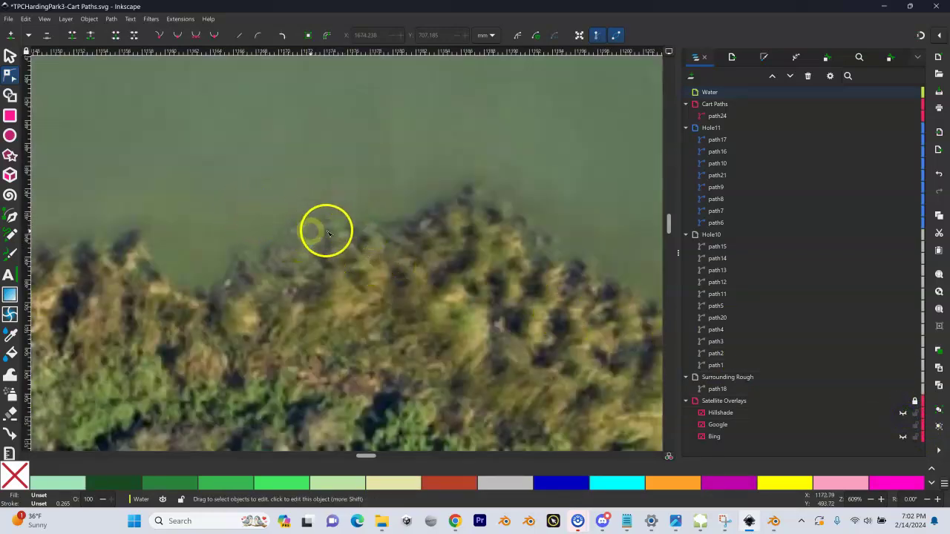
left_click(903, 413)
Pan along the hillshade shoreline toward the fairway and settle the view.
key("shift+equal")
key("shift+equal")
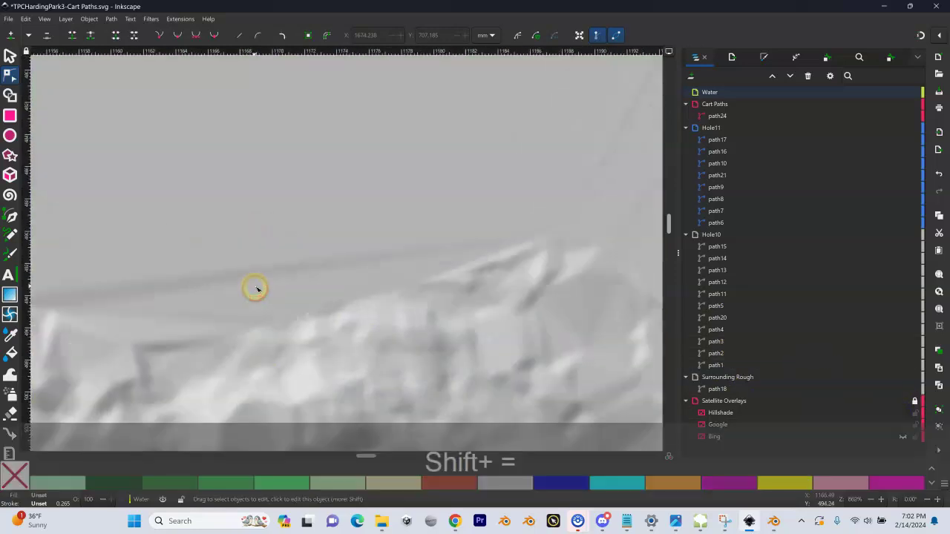
key("shift+minus")
key("shift+minus")
key("shift+minus")
key("shift+minus")
key("shift+minus")
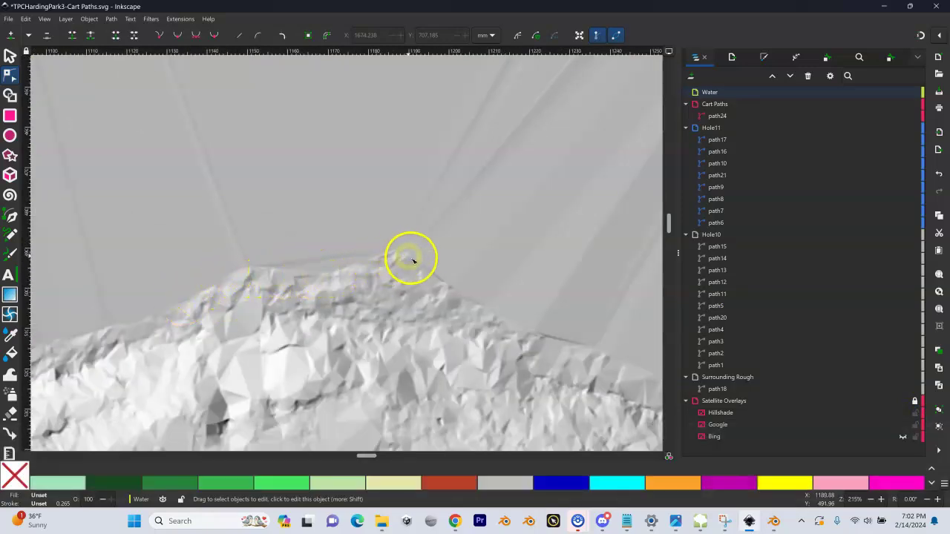
left_click_drag(542, 335, 382, 248)
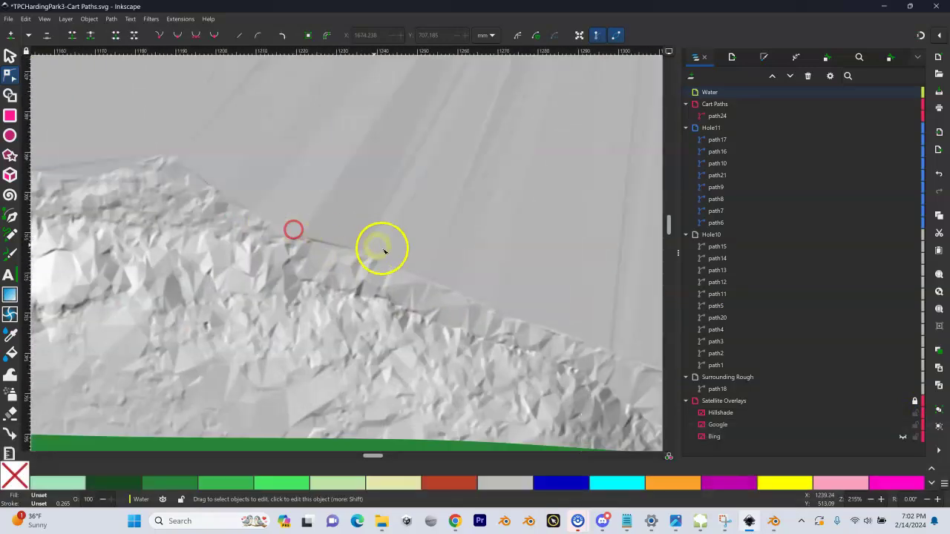
left_click_drag(547, 322, 307, 236)
mouse_move(431, 271)
left_mouse_down()
mouse_move(381, 265)
mouse_move(316, 237)
left_mouse_up()
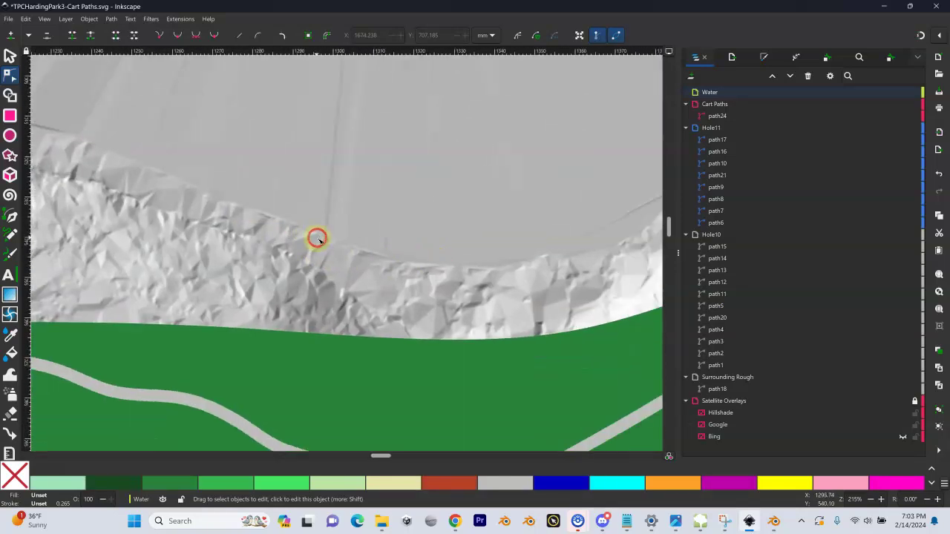
mouse_move(407, 269)
left_mouse_down()
mouse_move(352, 259)
mouse_move(416, 275)
left_mouse_up()
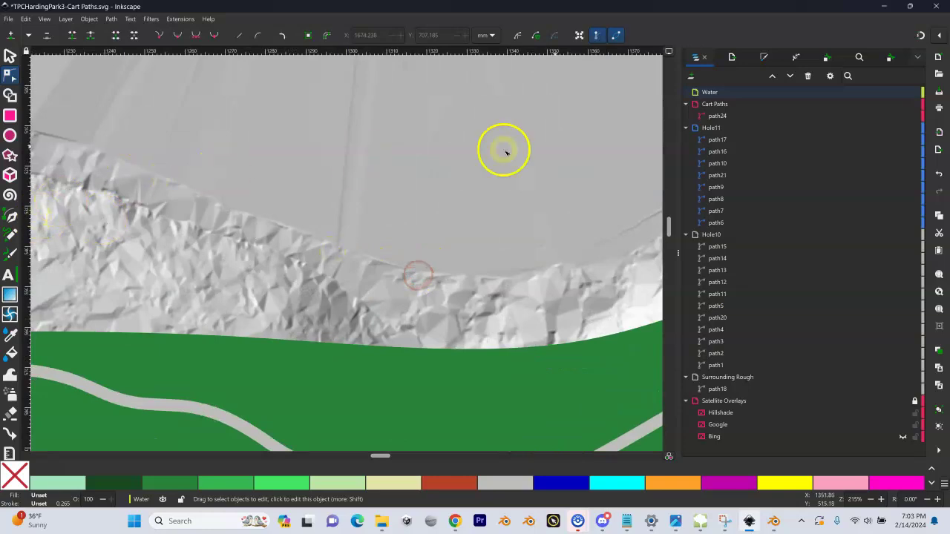
In the Water layer, start a Bezier path with nodes along the shoreline and ridge edge.
left_click(719, 92)
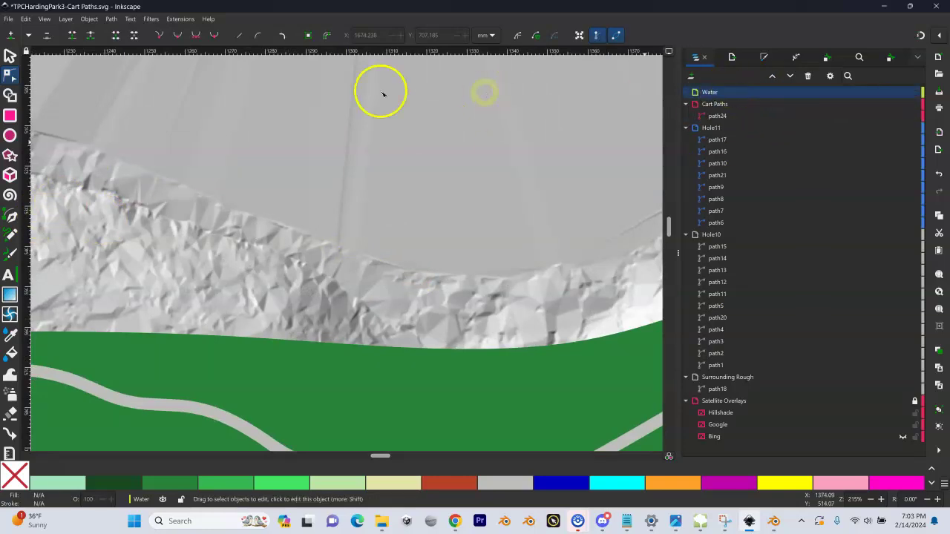
left_click(10, 216)
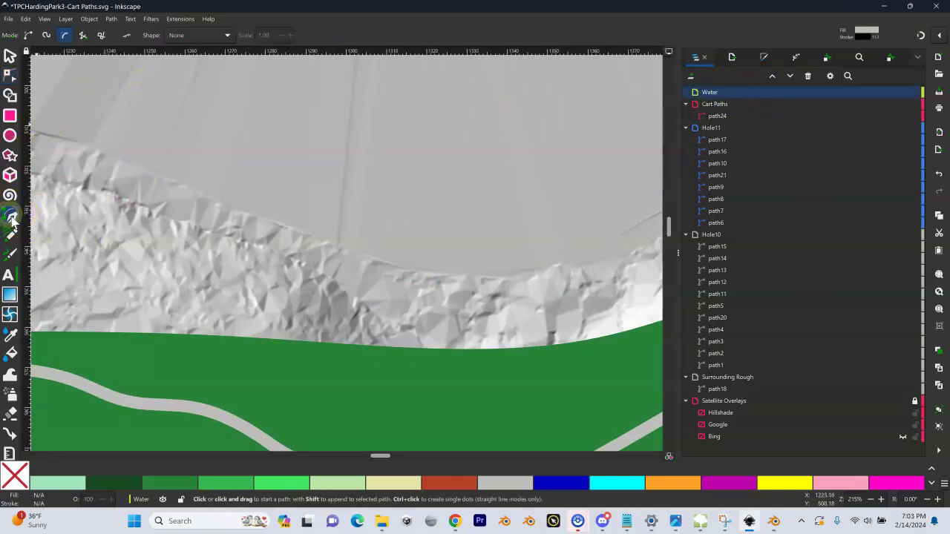
left_click(109, 154)
left_click(201, 191)
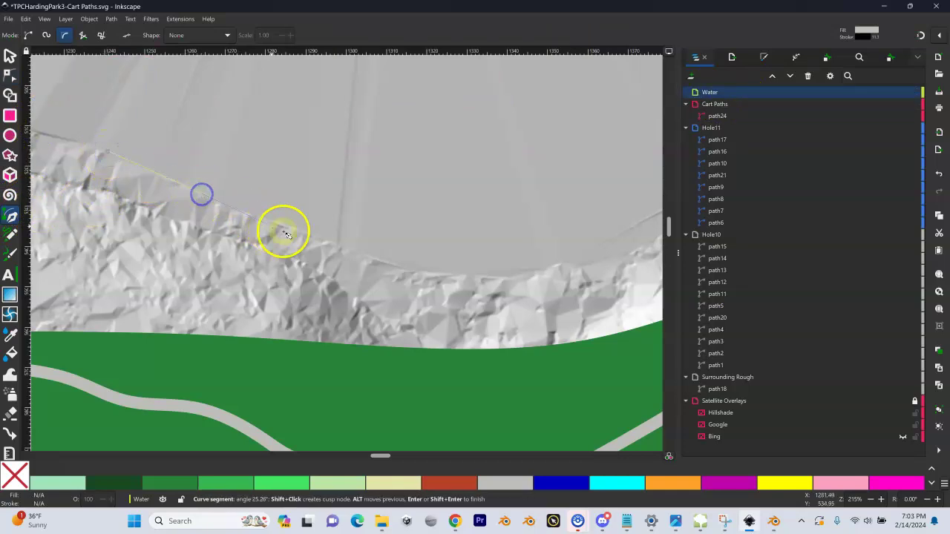
left_click(322, 236)
left_click(416, 267)
left_click(493, 276)
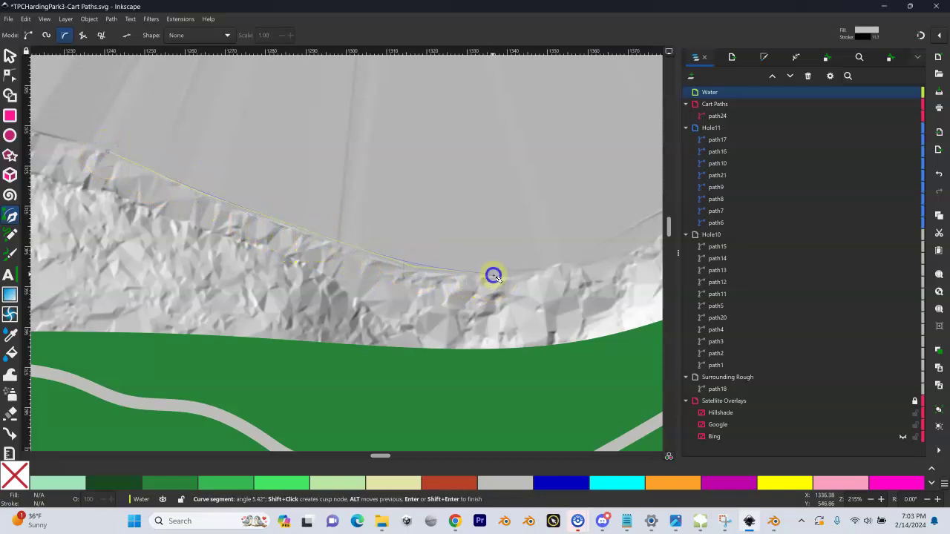
left_click(553, 263)
Continue placing path nodes up the ridge and over the hill crest.
left_click_drag(600, 261, 329, 310)
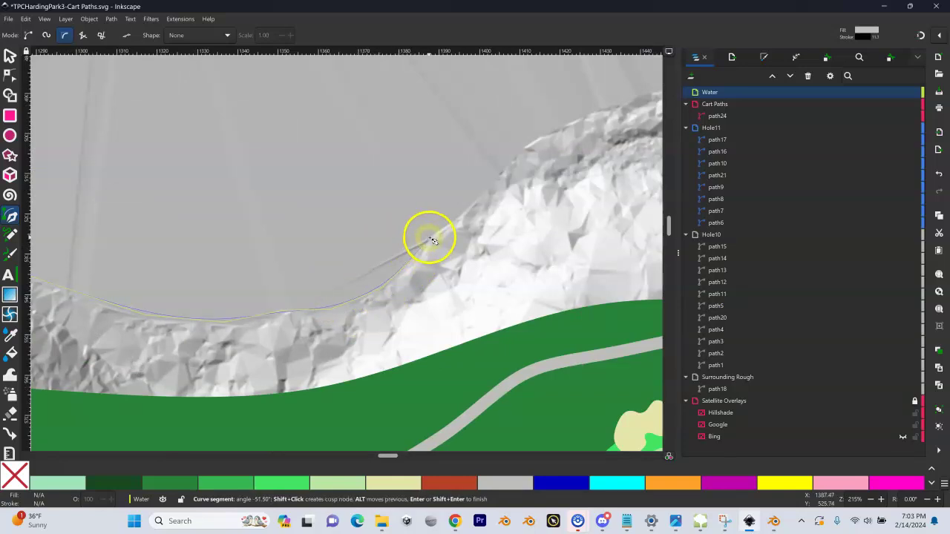
left_click(429, 236)
left_click(496, 177)
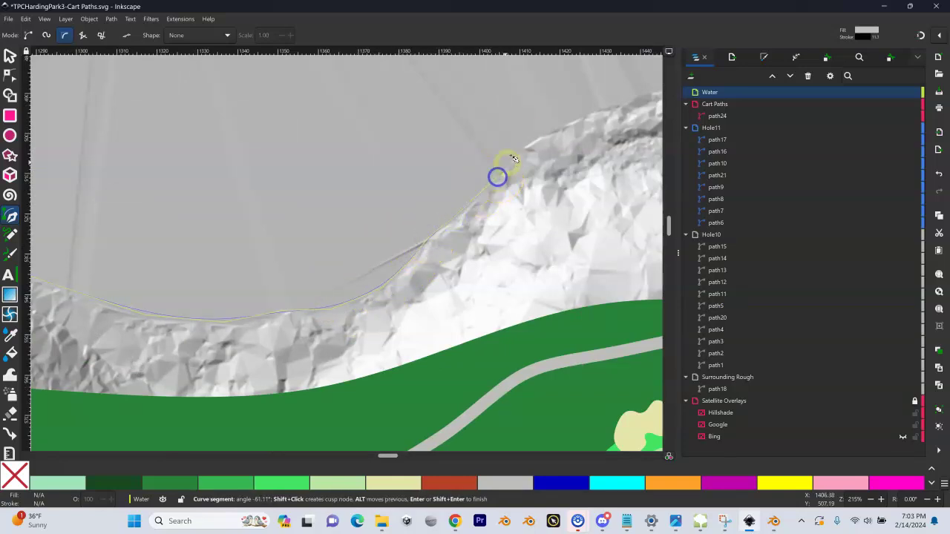
left_click(530, 142)
left_click_drag(531, 141, 212, 250)
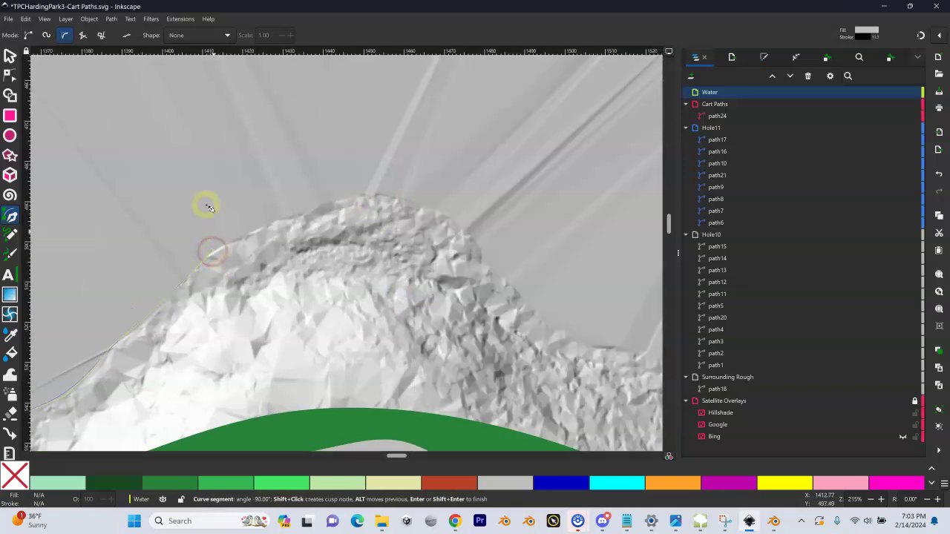
left_click(265, 224)
left_click(306, 212)
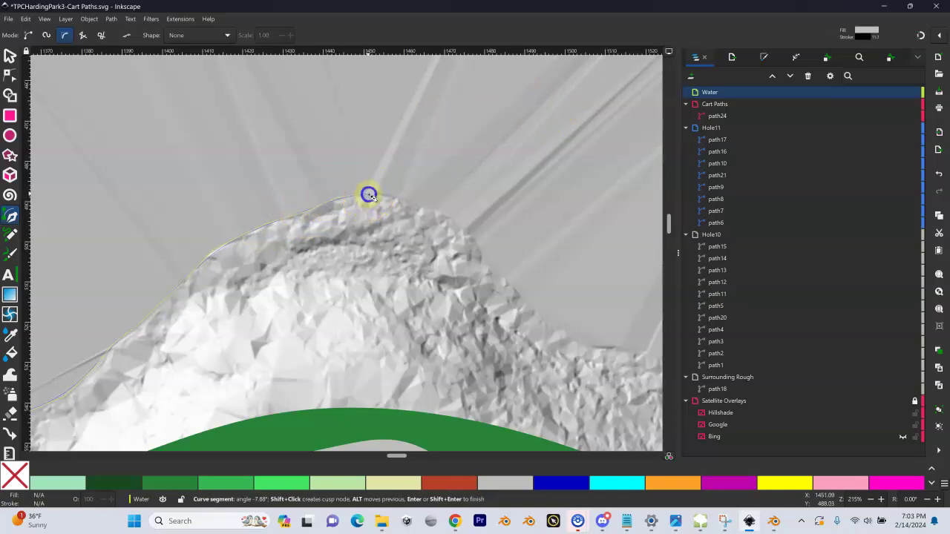
left_click(430, 207)
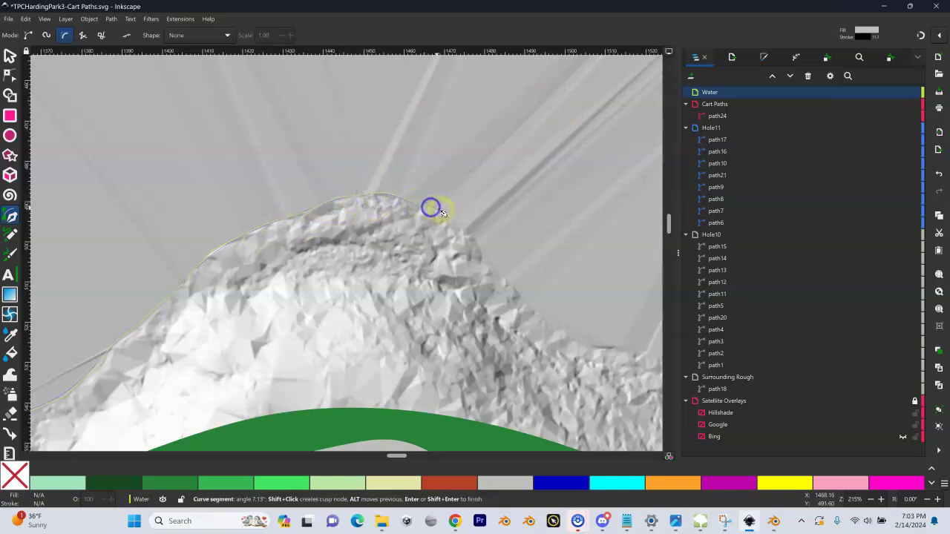
left_click(452, 216)
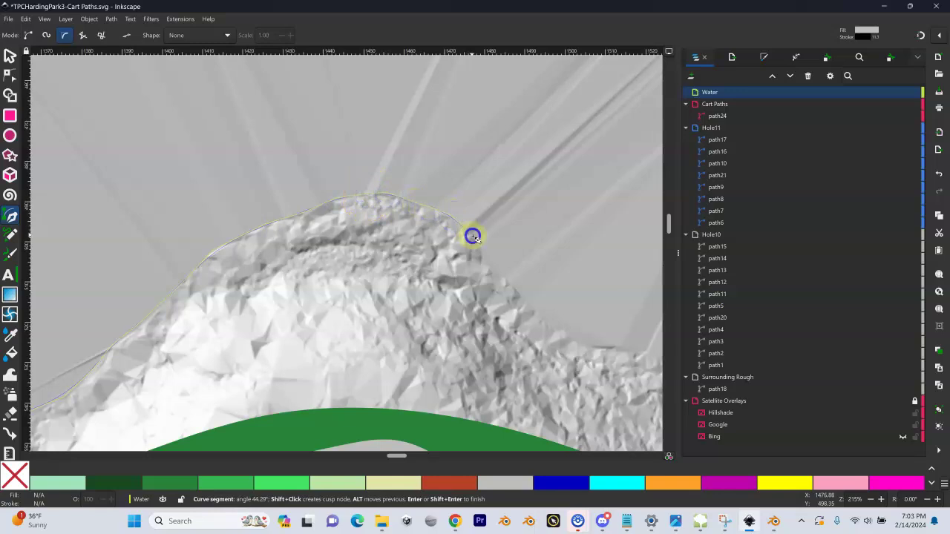
left_click_drag(500, 277, 364, 218)
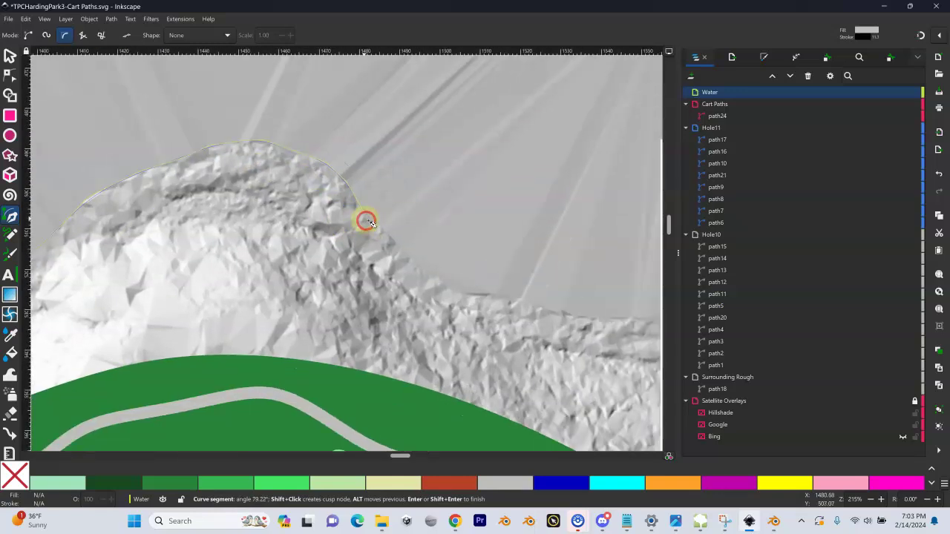
Close the lake outline with a final node down the hill's far side and review it.
left_click(412, 260)
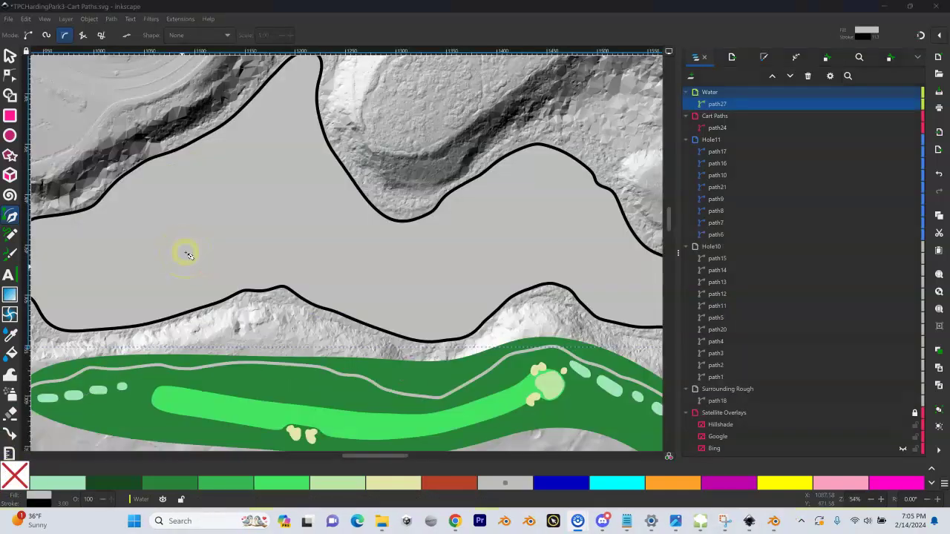
left_click_drag(335, 200, 355, 236)
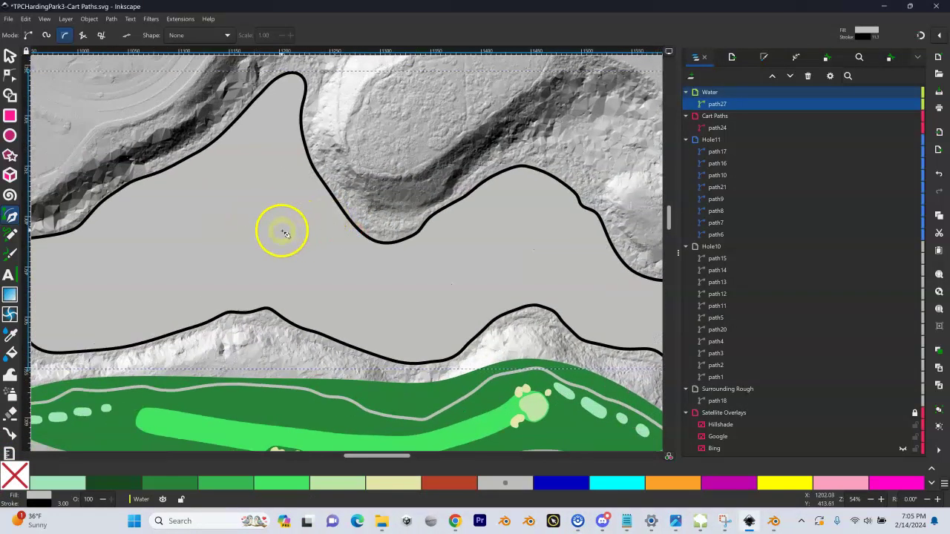
left_click_drag(285, 235, 328, 233)
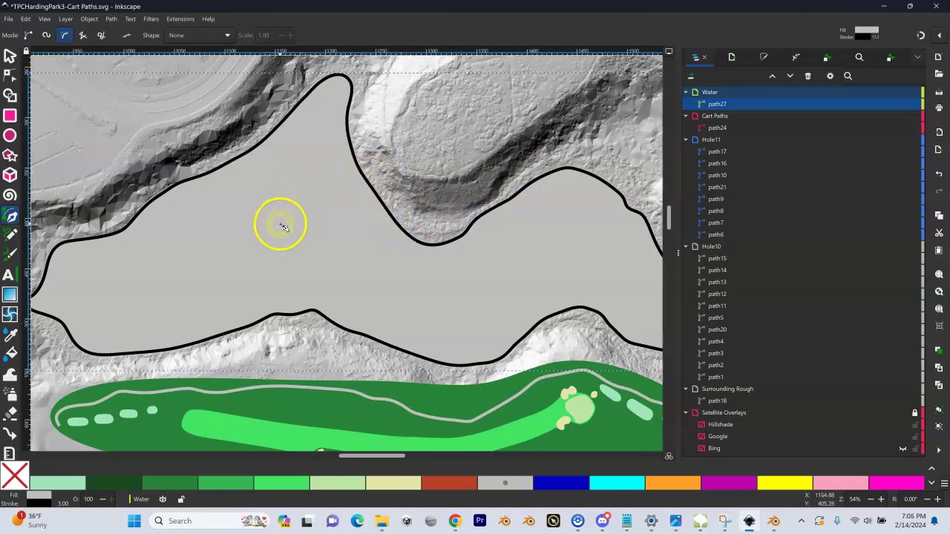
Set the lake path's stroke paint to No paint in Fill and Stroke.
left_click(765, 58)
left_click(748, 75)
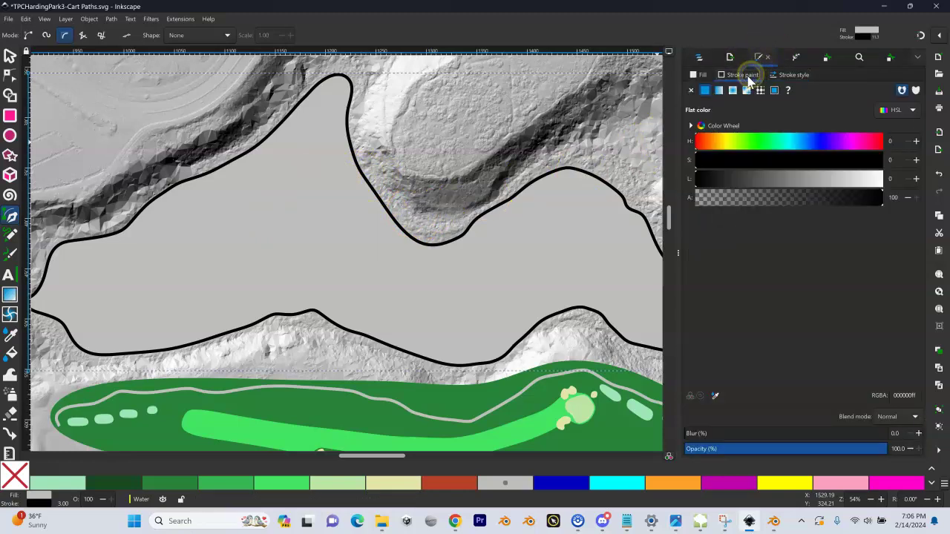
left_click(690, 90)
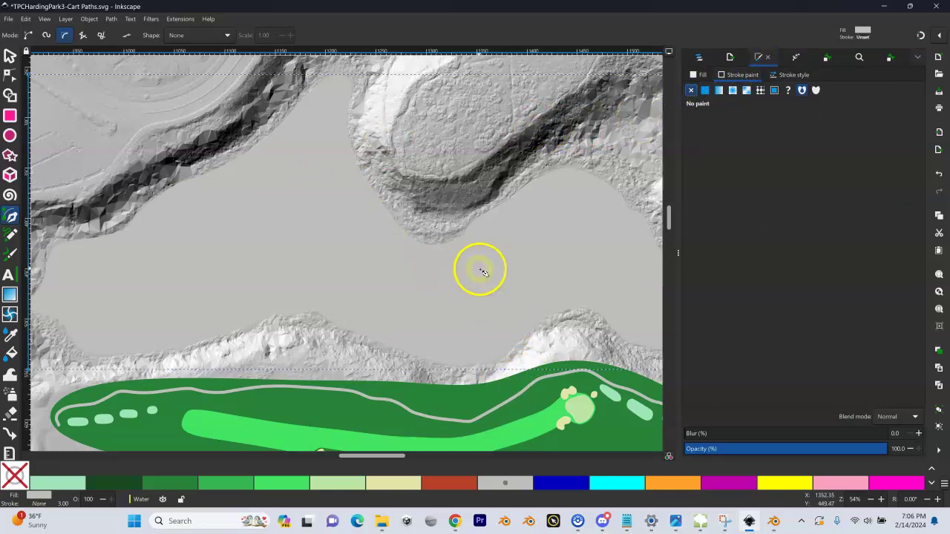
Fill the lake path solid blue from the palette.
left_click(9, 56)
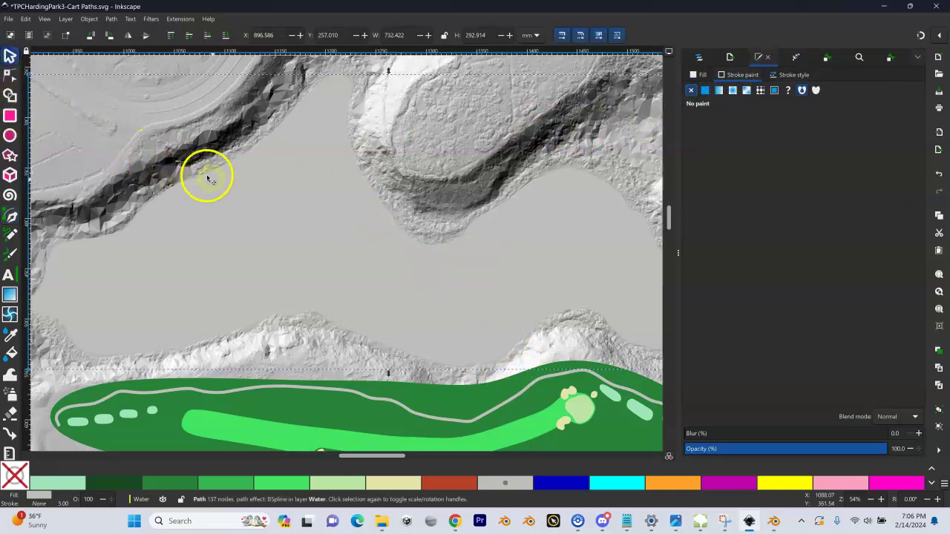
left_click(568, 483)
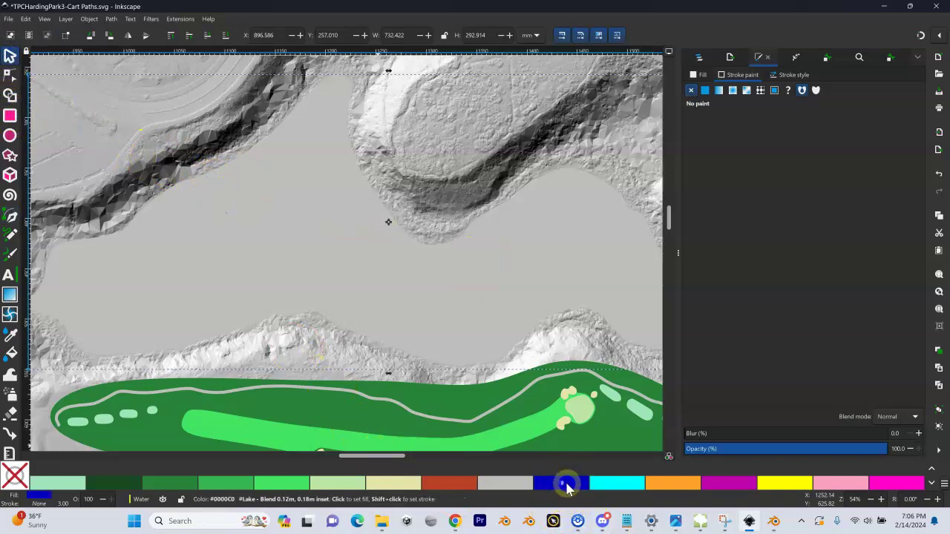
key("shift+minus")
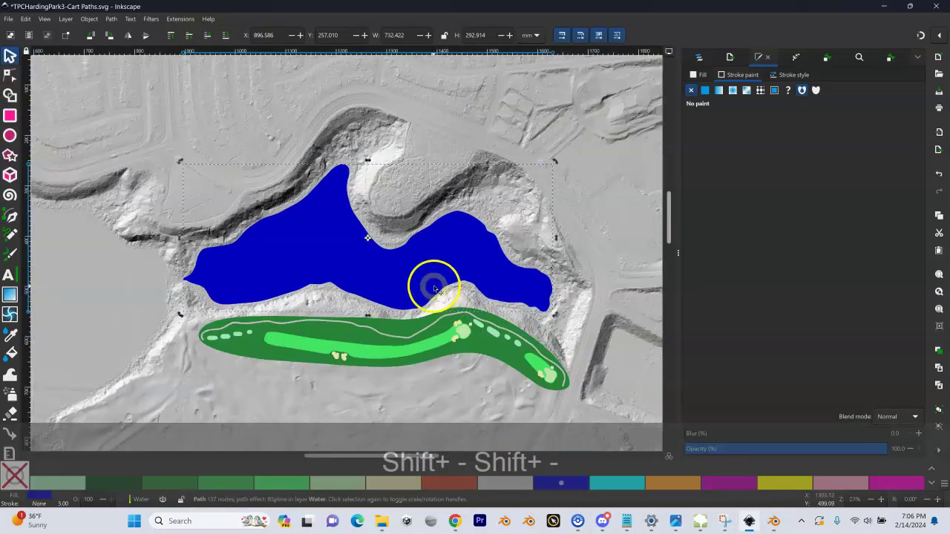
key("shift+equal")
left_click_drag(427, 260, 414, 276)
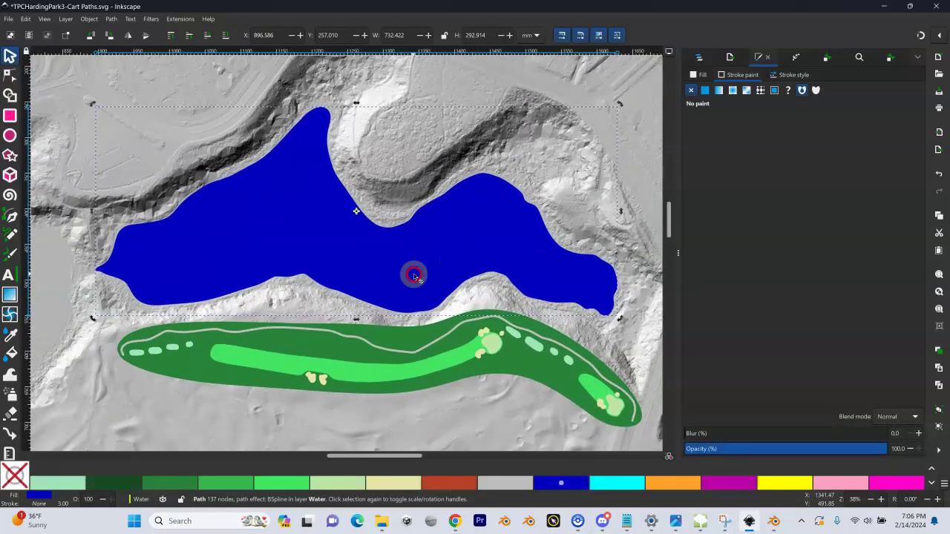
left_click(193, 235)
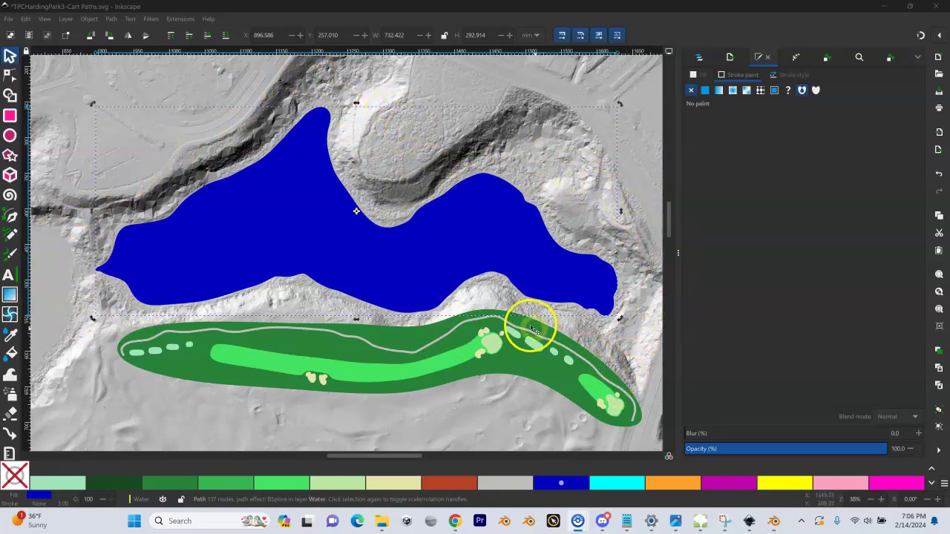
Save As with the revision 3 name changed to TPCHardingPark4-Water.svg.
left_click(8, 20)
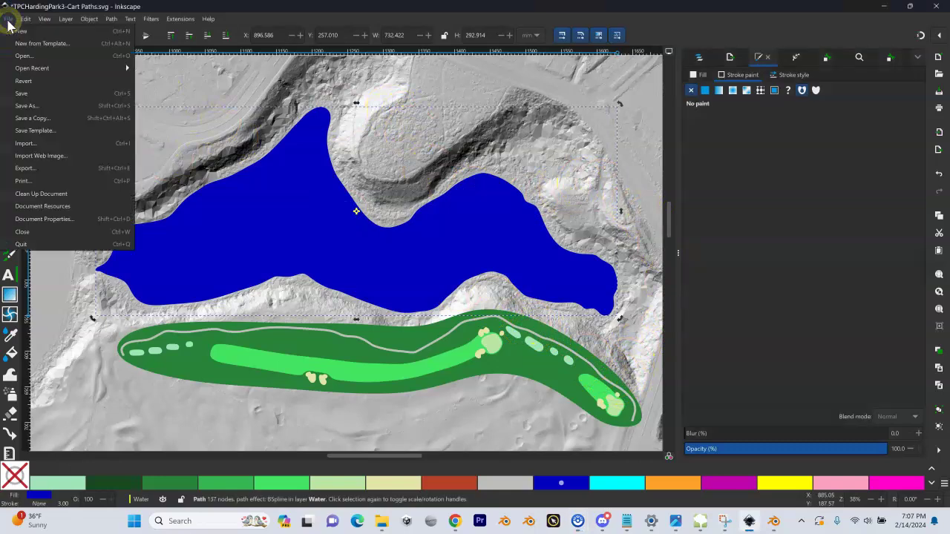
left_click(13, 39)
left_click(9, 22)
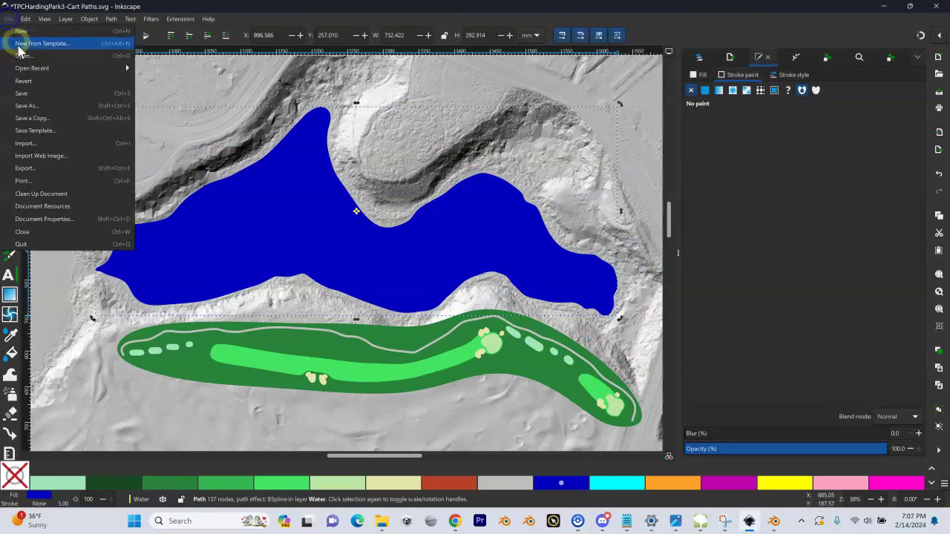
left_click(41, 108)
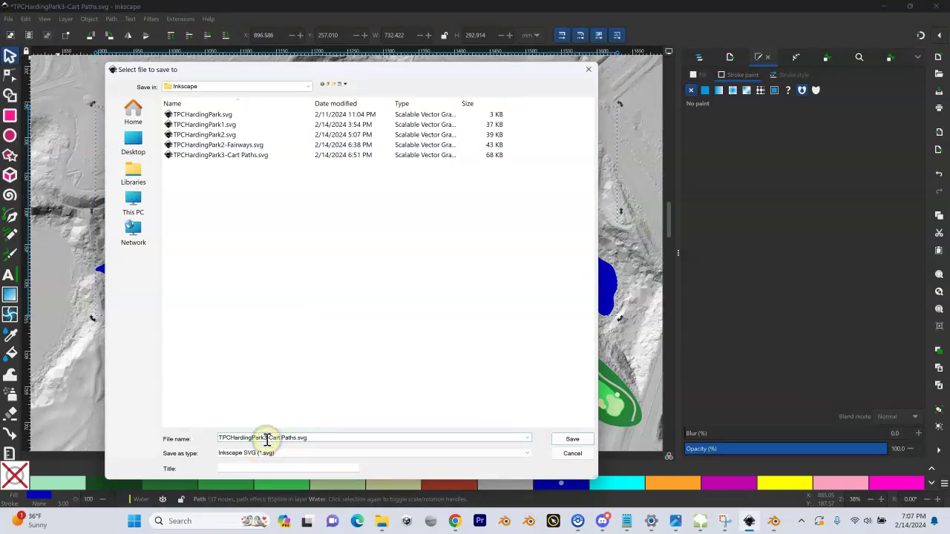
key("BackSpace")
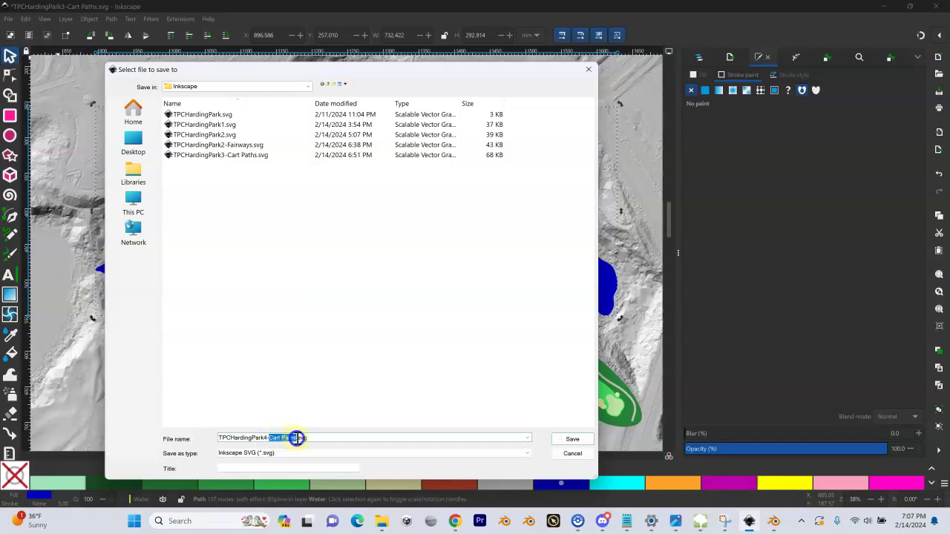
type("Water")
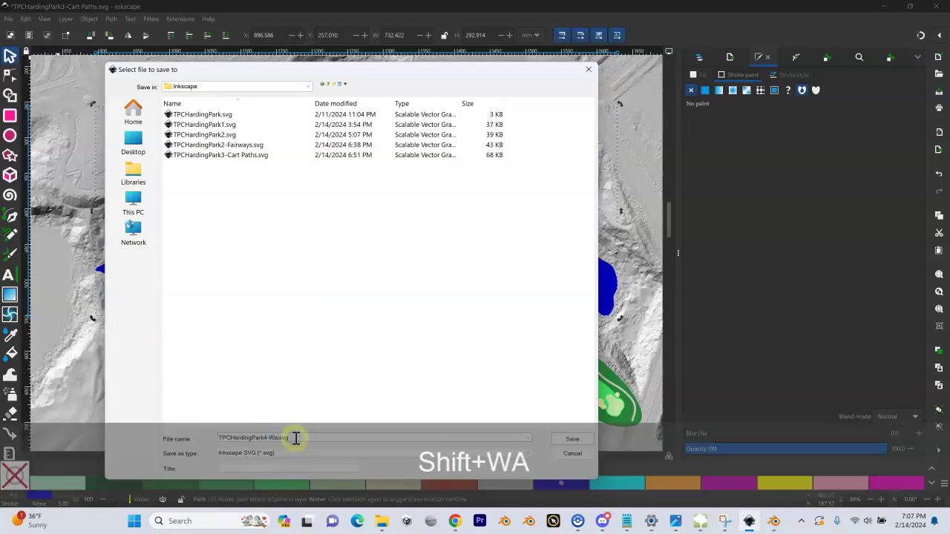
left_click(572, 438)
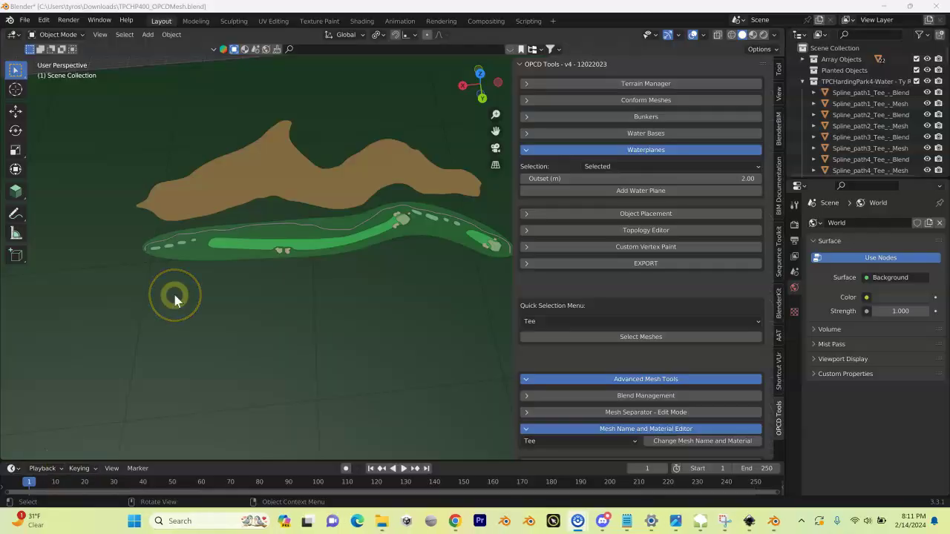
Select the imported Spline_path183_Water_Base_Lake mesh and inspect its Water_Base_Lake material.
left_click_drag(175, 296, 221, 226)
left_click(325, 190)
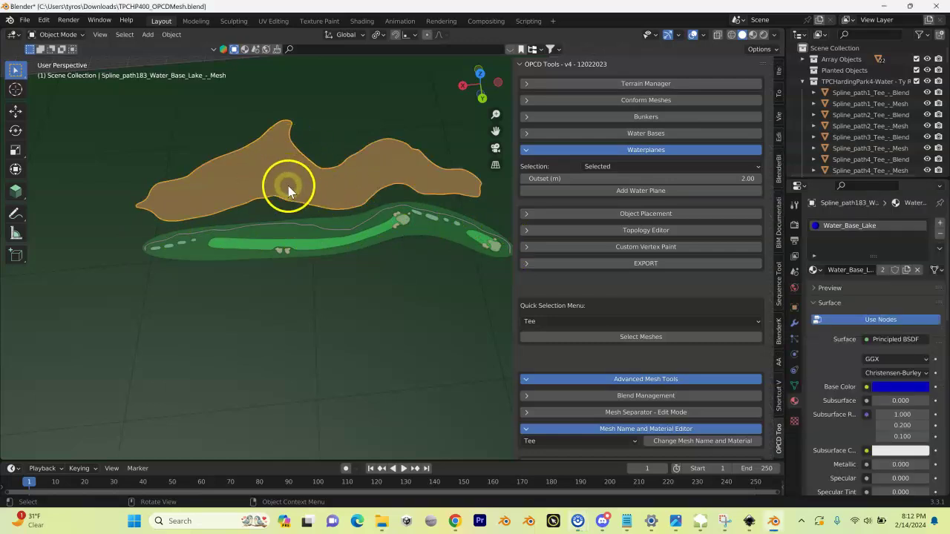
scroll(288, 185, "down", 5)
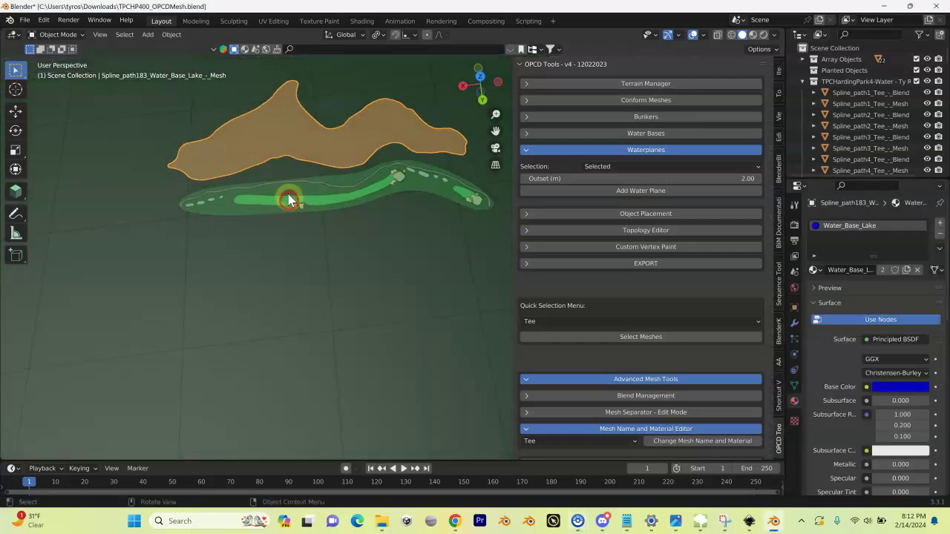
scroll(322, 151, "up", 6)
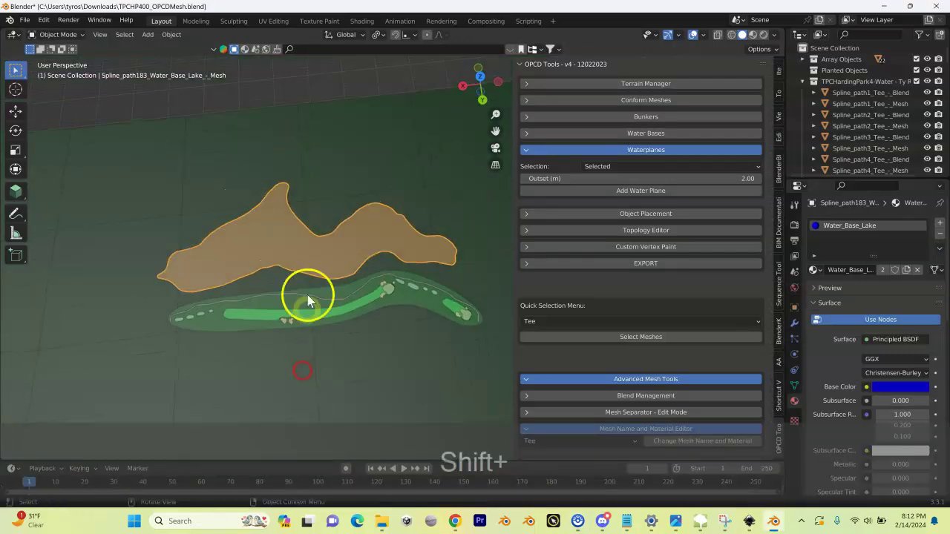
Drag several square Spline_Deep_Outer planes to new positions around the lake and fairway.
left_click_drag(384, 163, 226, 150)
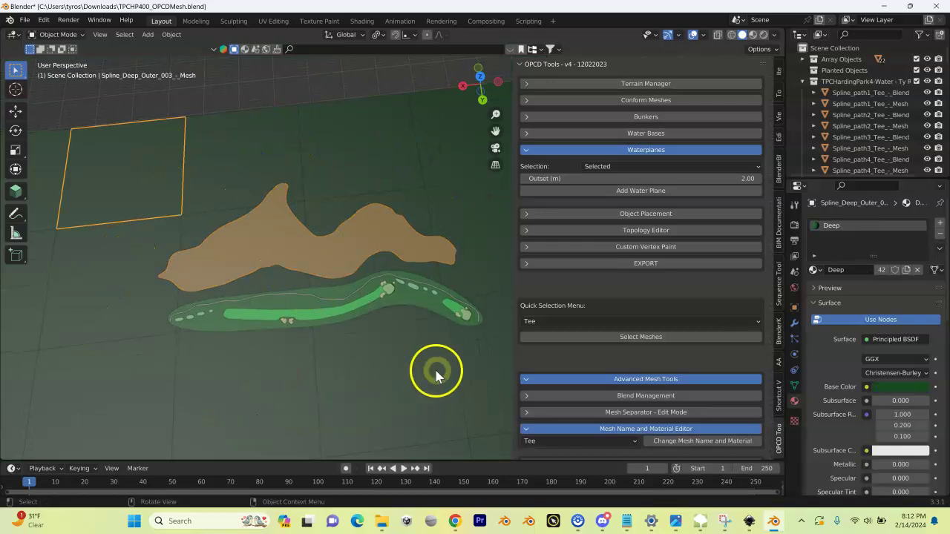
left_click(113, 288)
left_click_drag(218, 163, 462, 172)
left_click_drag(478, 346, 340, 361)
left_click_drag(268, 375, 145, 194)
left_click(245, 166)
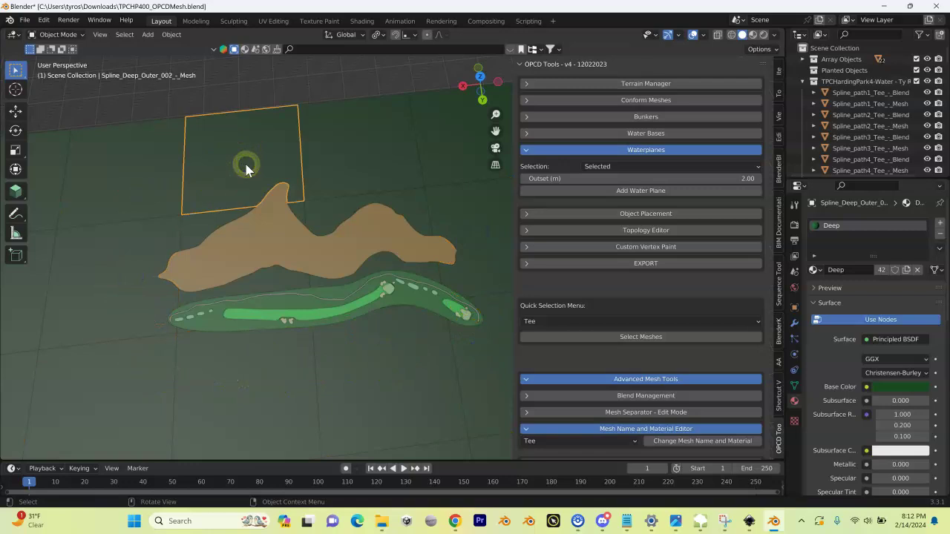
left_click_drag(332, 153, 439, 149)
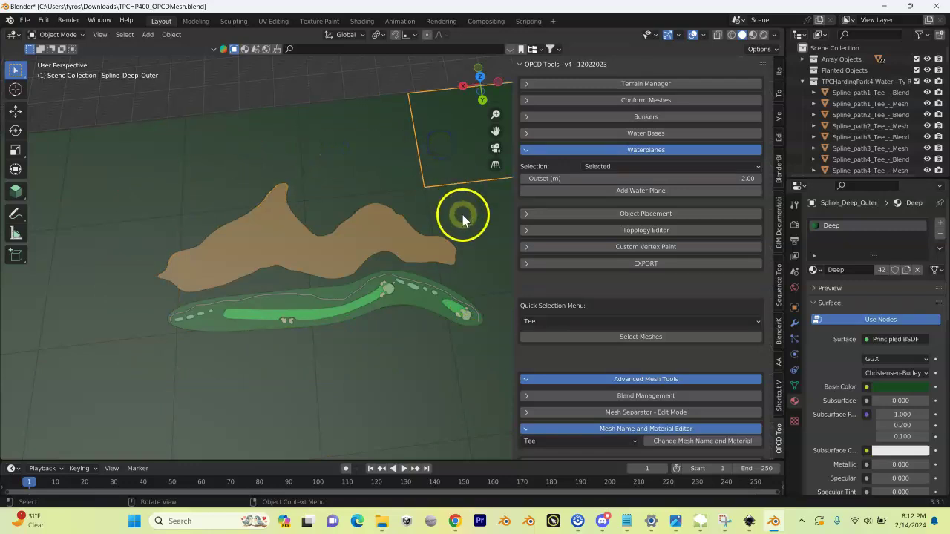
Select planes Spline_Deep_Outer_007, _002 and _009, orbit the view, then return to Inkscape.
left_click(417, 207)
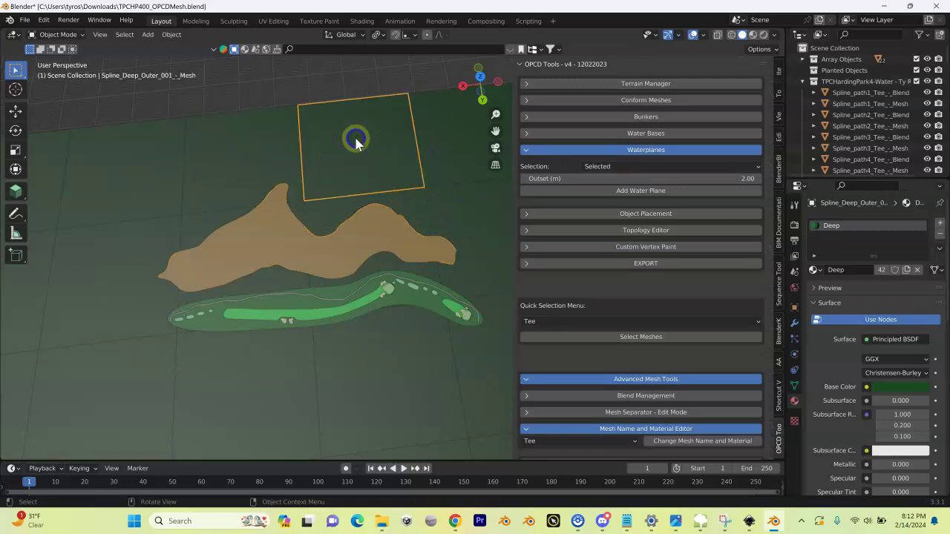
left_click(255, 143)
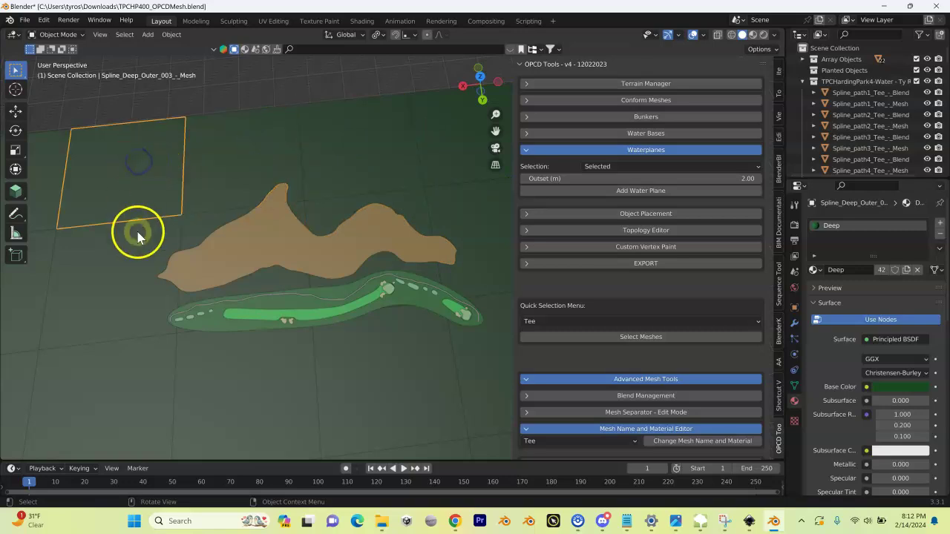
left_click(138, 232)
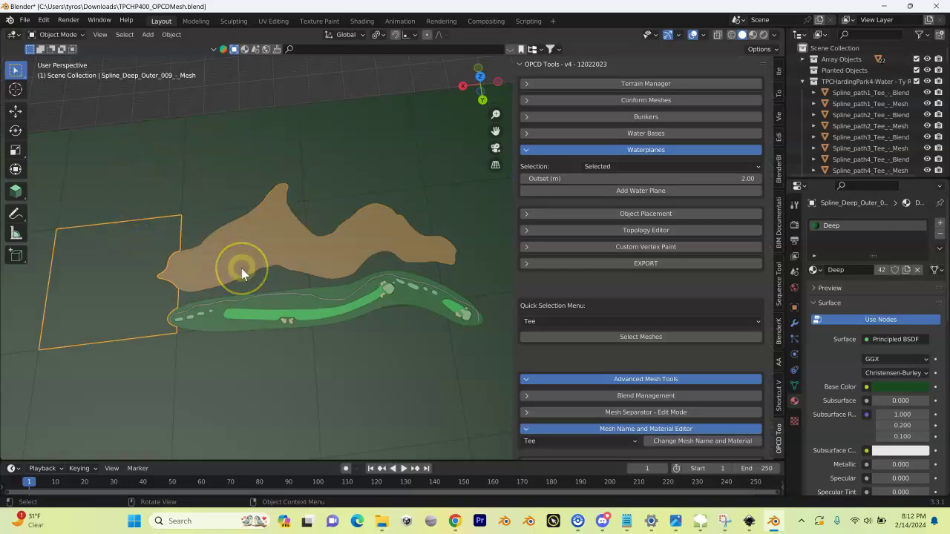
mouse_move(241, 273)
left_mouse_down()
mouse_move(250, 259)
mouse_move(252, 277)
left_mouse_up()
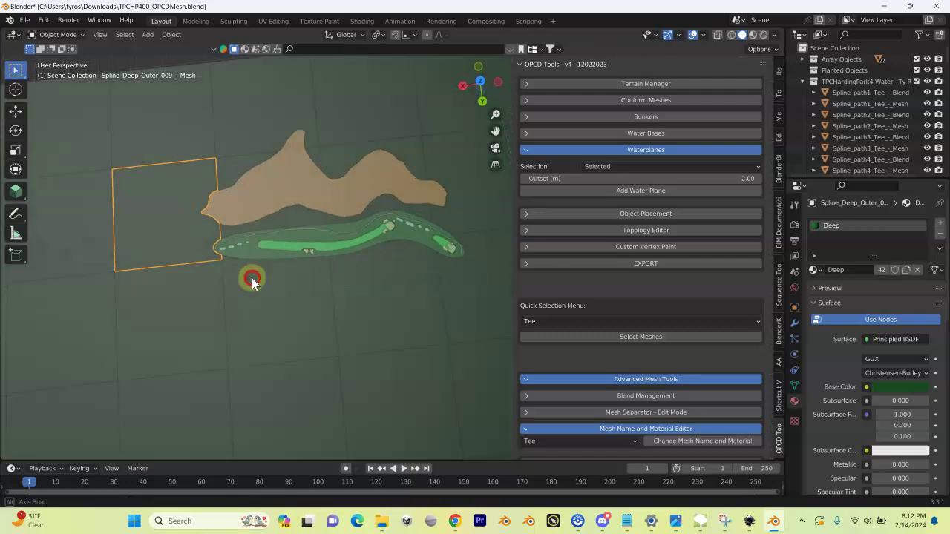
mouse_move(282, 210)
left_mouse_down()
mouse_move(310, 211)
mouse_move(271, 205)
left_mouse_up()
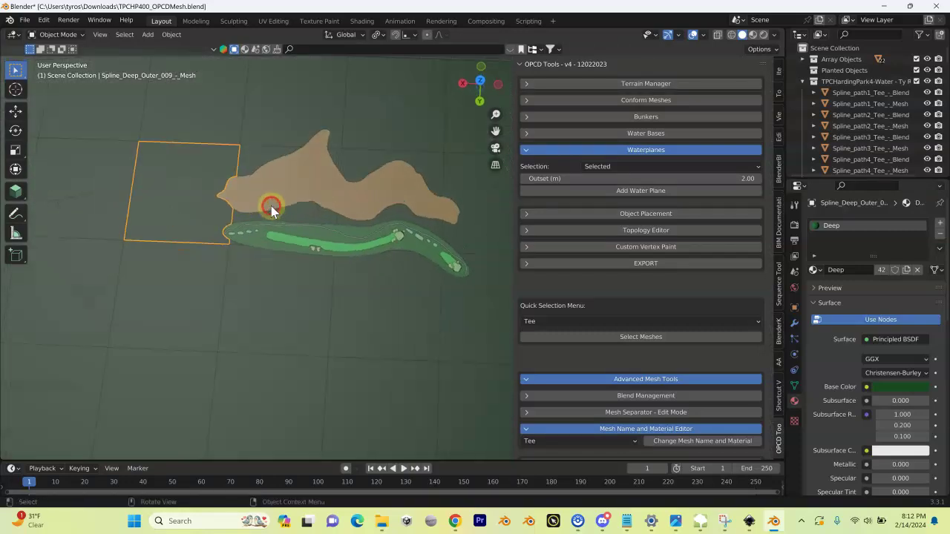
left_click(728, 519)
Show the Google satellite layer and frame the lake on the map.
scroll(423, 297, "down", 3)
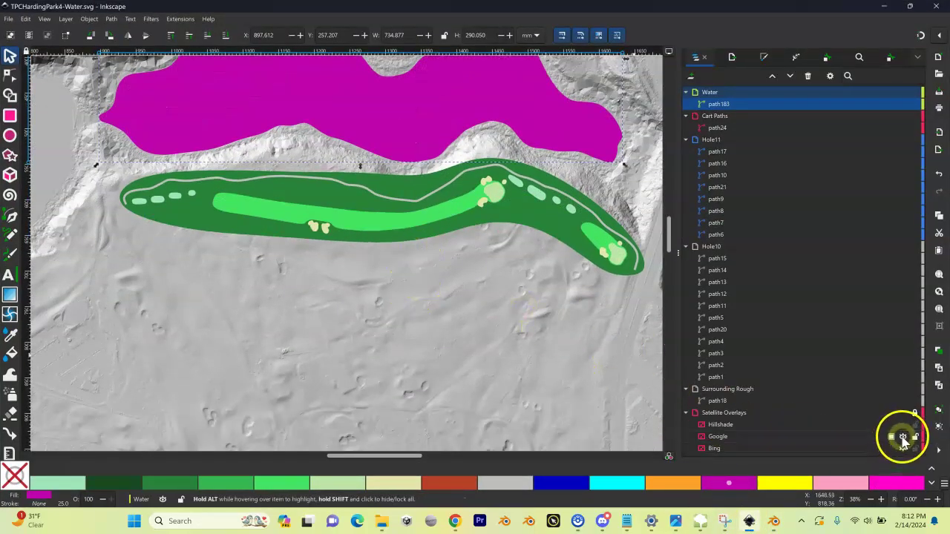
left_click(902, 440)
left_click_drag(340, 201, 330, 303)
key("shift+minus")
key("shift+minus")
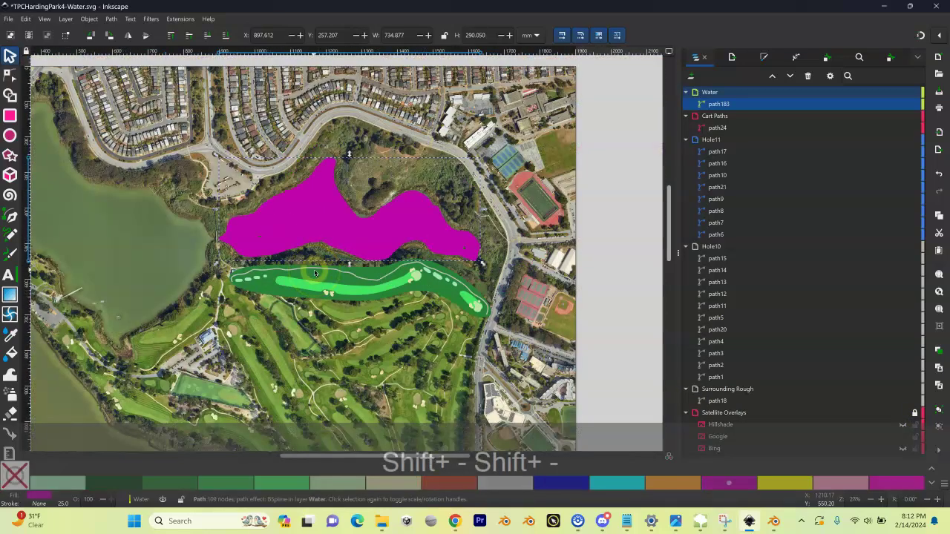
key("shift+equal")
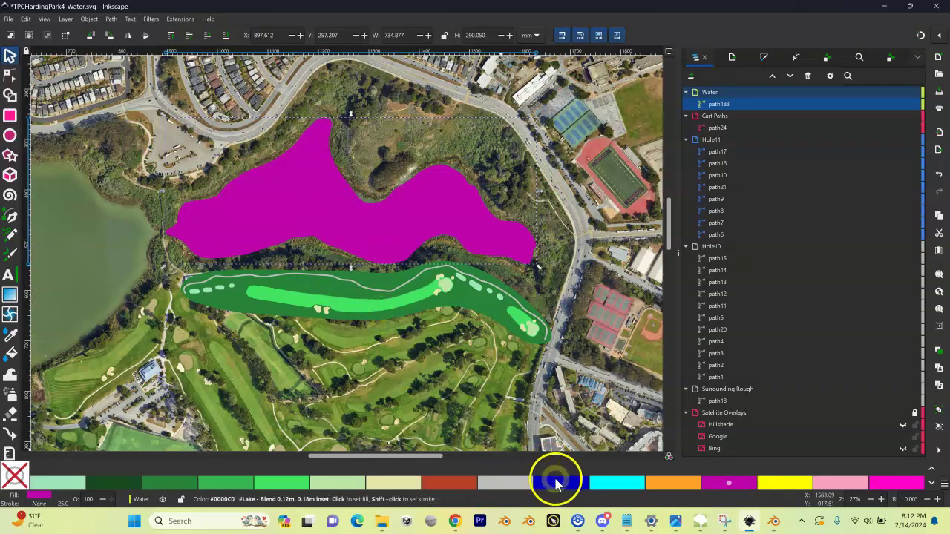
Fill lake path183 with the dark blue 'Lake - Blend 0.12m, 0.18m inset' swatch.
left_click(560, 483)
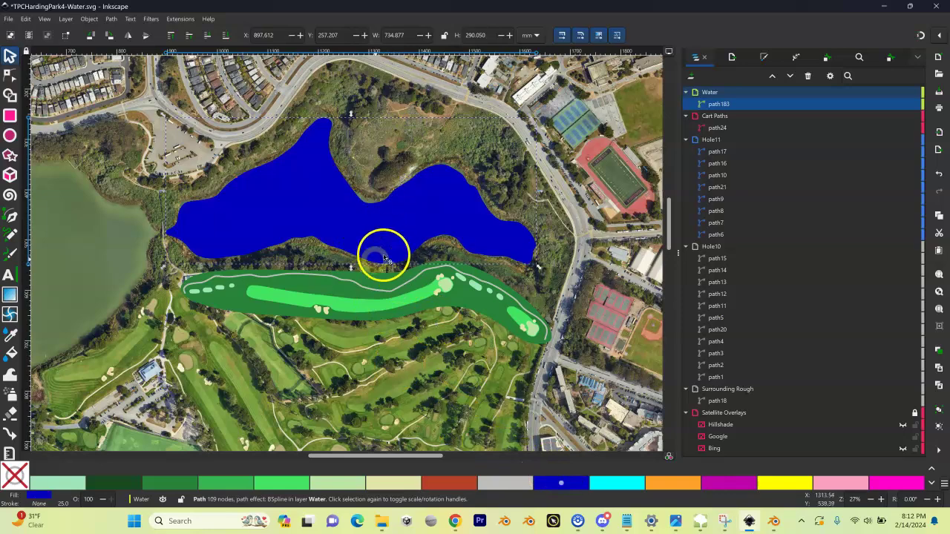
scroll(271, 297, "down", 3)
key("shift+minus")
key("shift+minus")
key("shift+minus")
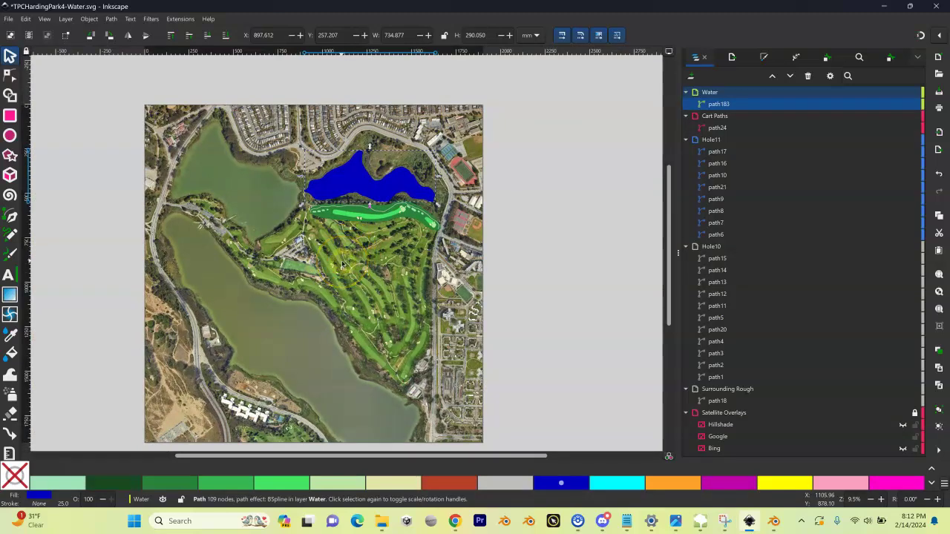
Zoom in and out on the blue lake and centre it on the canvas.
key("shift+equal")
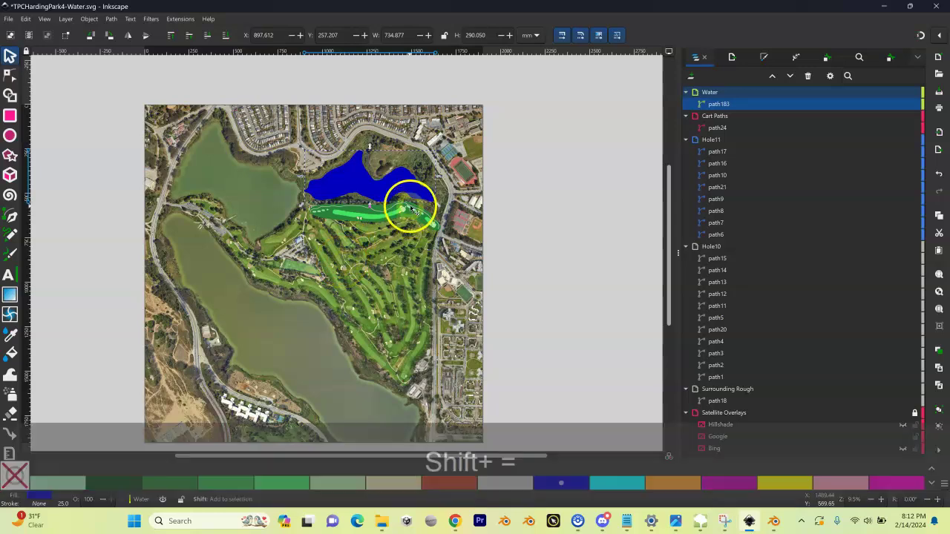
key("shift+equal")
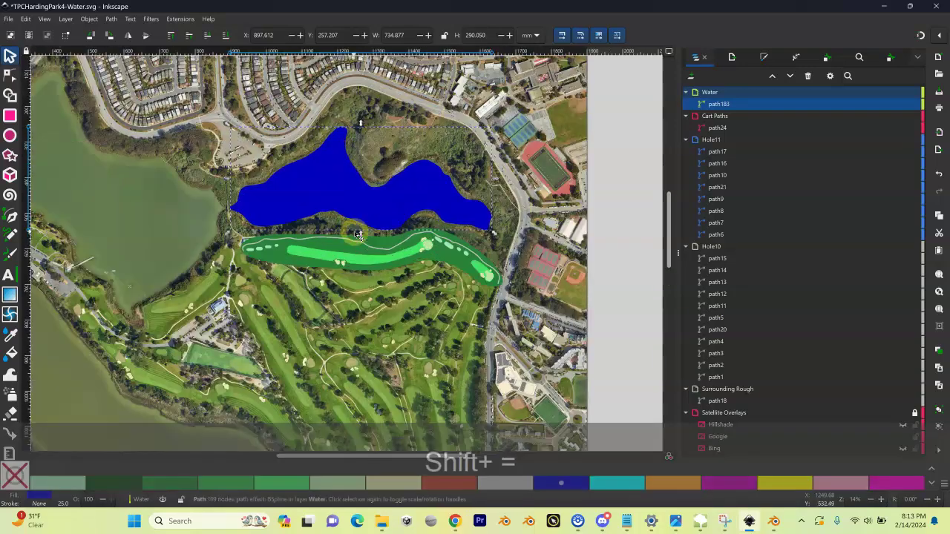
scroll(412, 273, "down", 3)
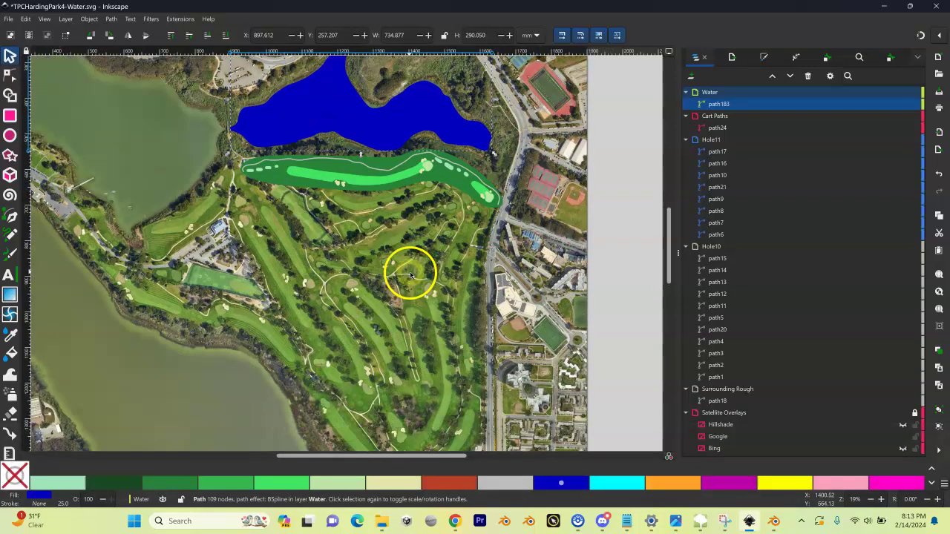
key("shift+minus")
key("shift+minus")
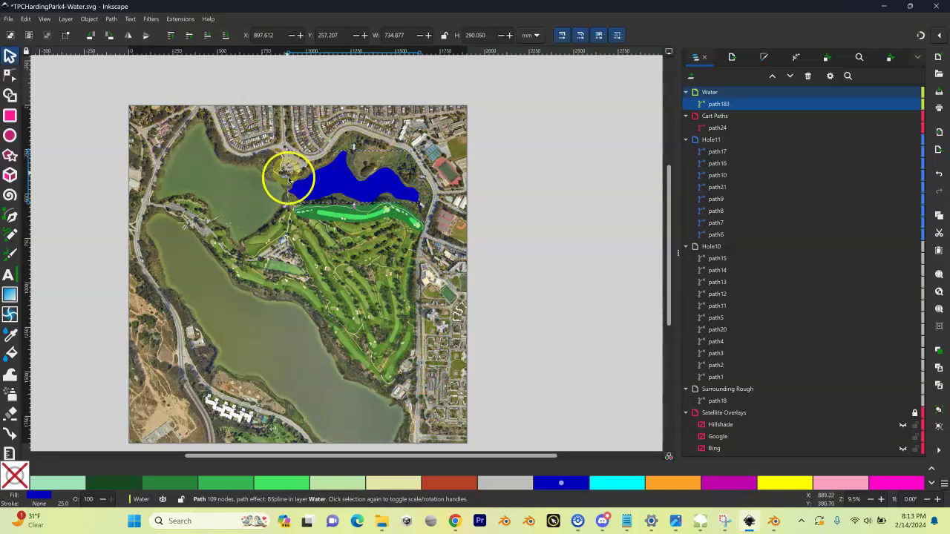
key("shift+equal")
key("shift+equal")
key("shift+equal")
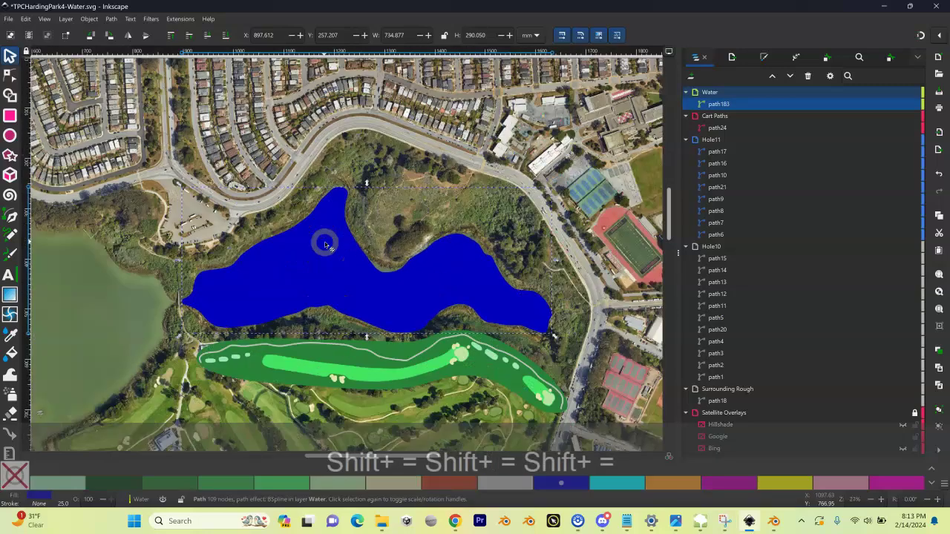
left_click_drag(350, 259, 333, 213)
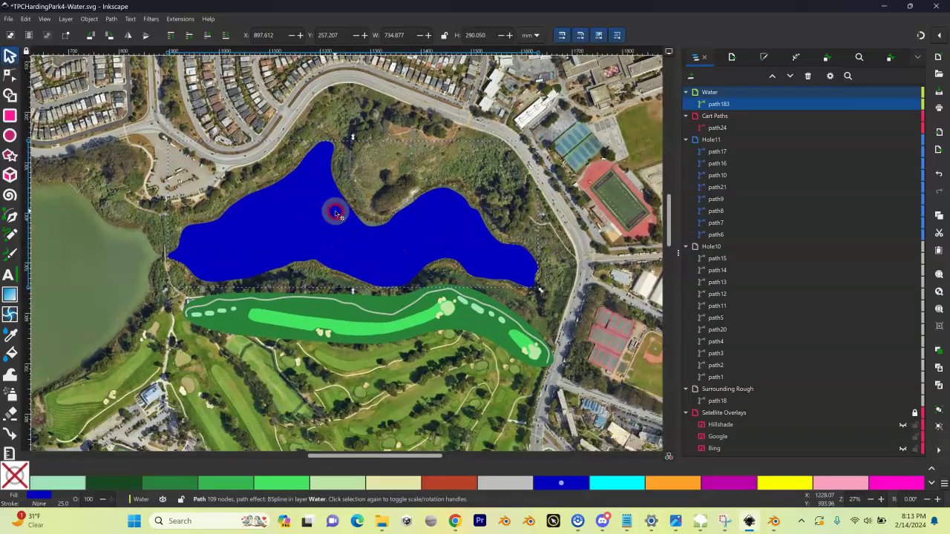
In Blender, start then cancel a plane move and tilt the view of the course meshes.
left_click(773, 521)
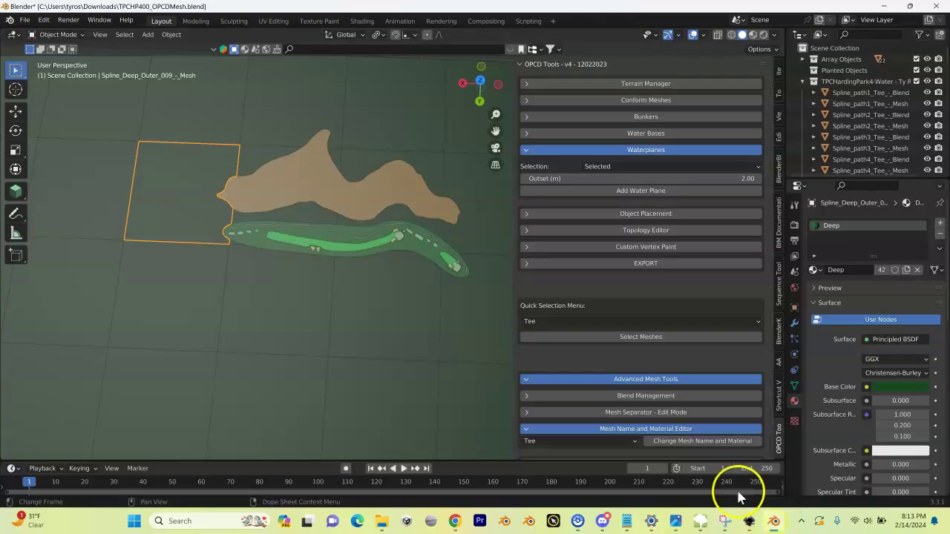
key("g")
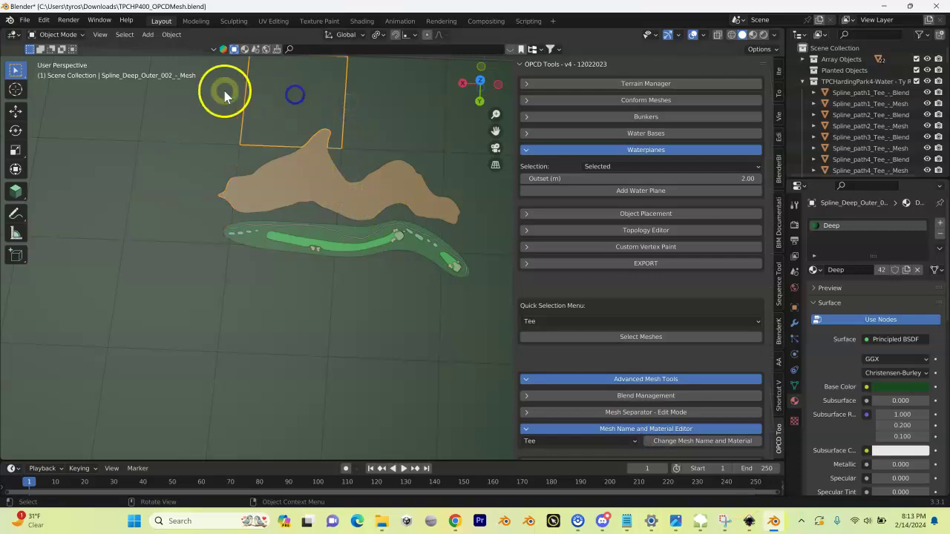
right_click(196, 161)
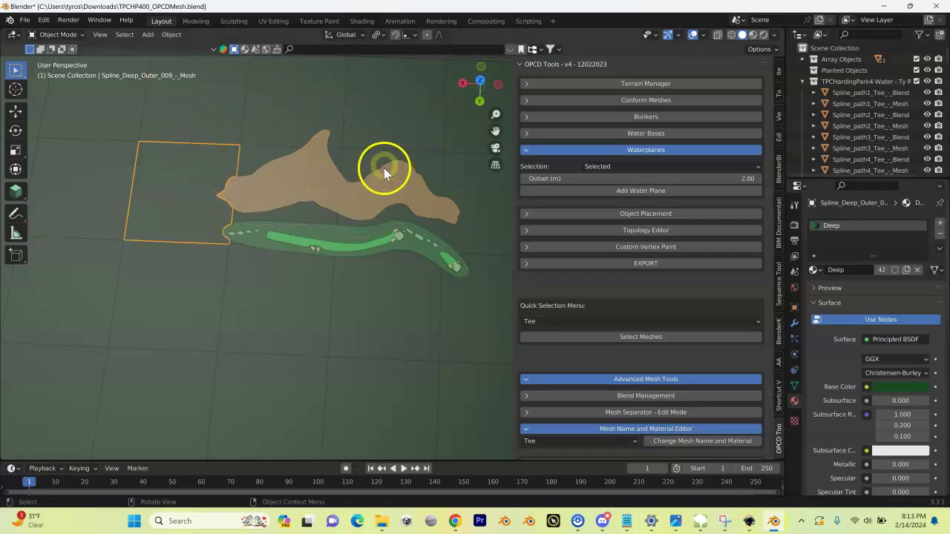
left_click_drag(373, 142, 374, 164)
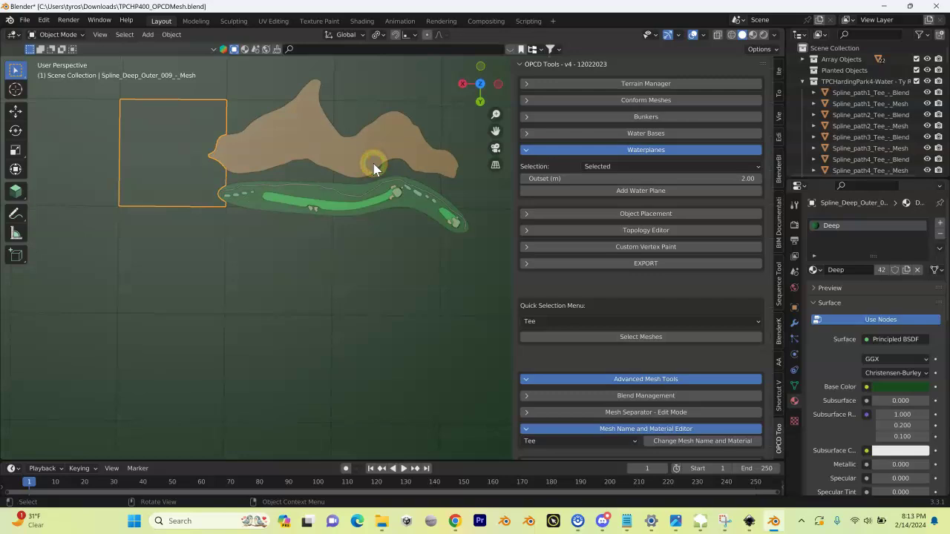